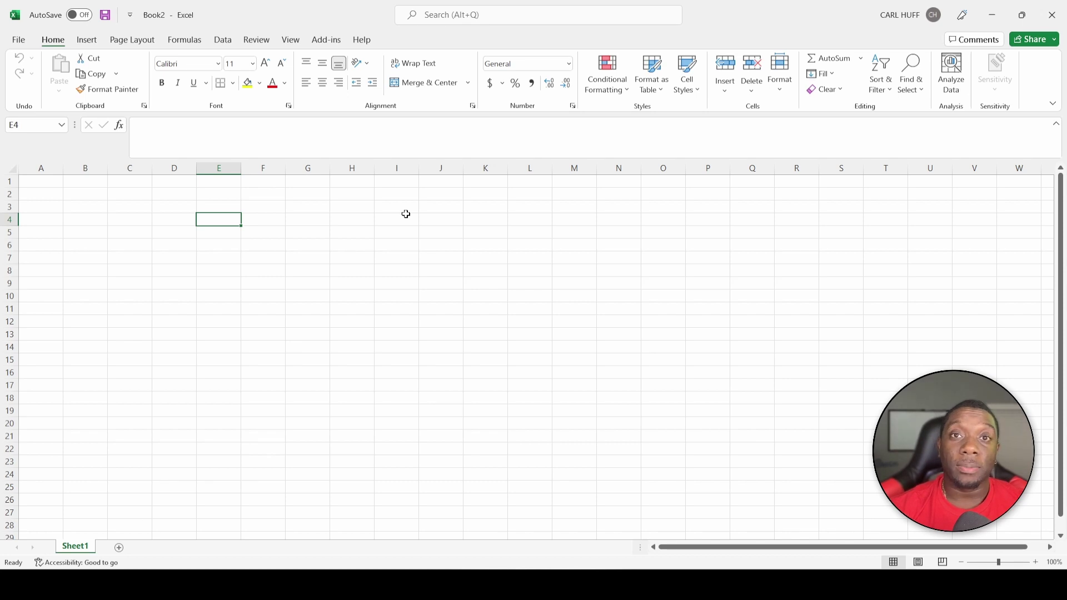
Enter the headings ID, Name and Gender in E4, F4 and G4
text(ID)
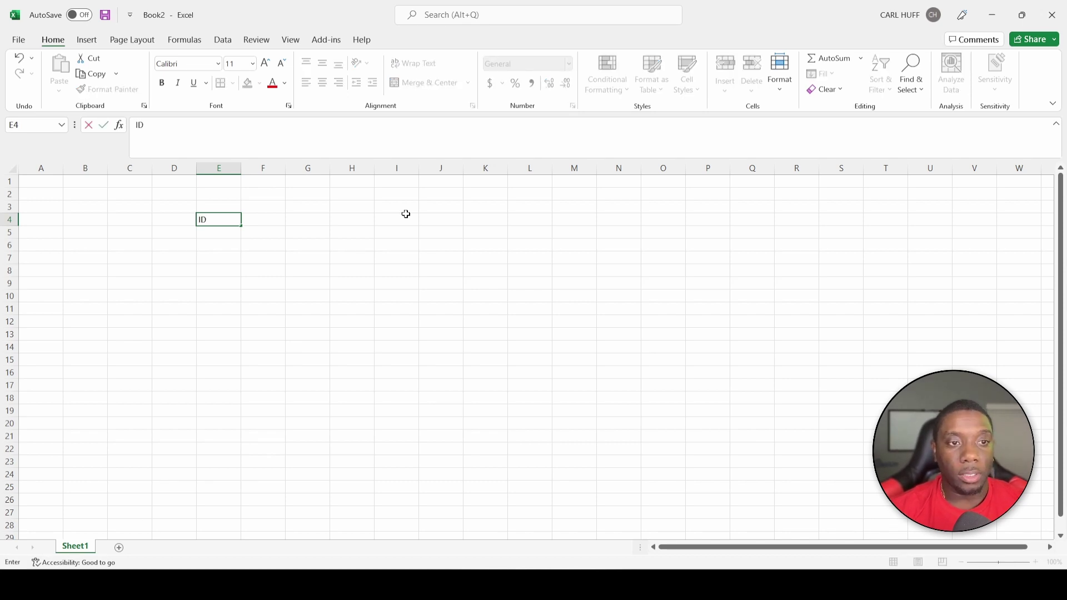
key(Return)
click(275, 218)
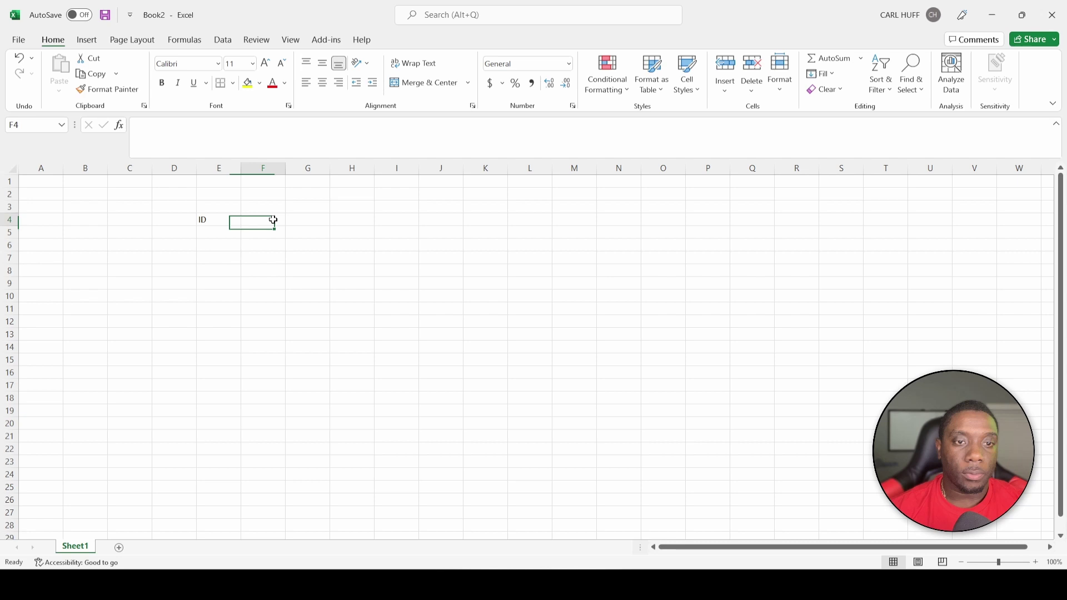
text(Nam)
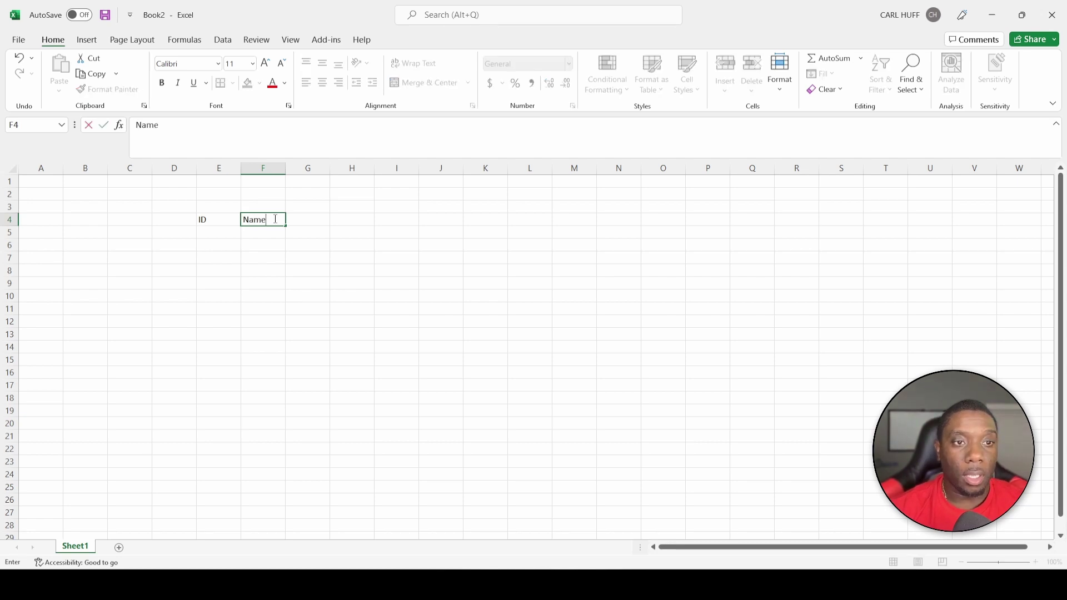
text(e)
key(Return)
click(315, 220)
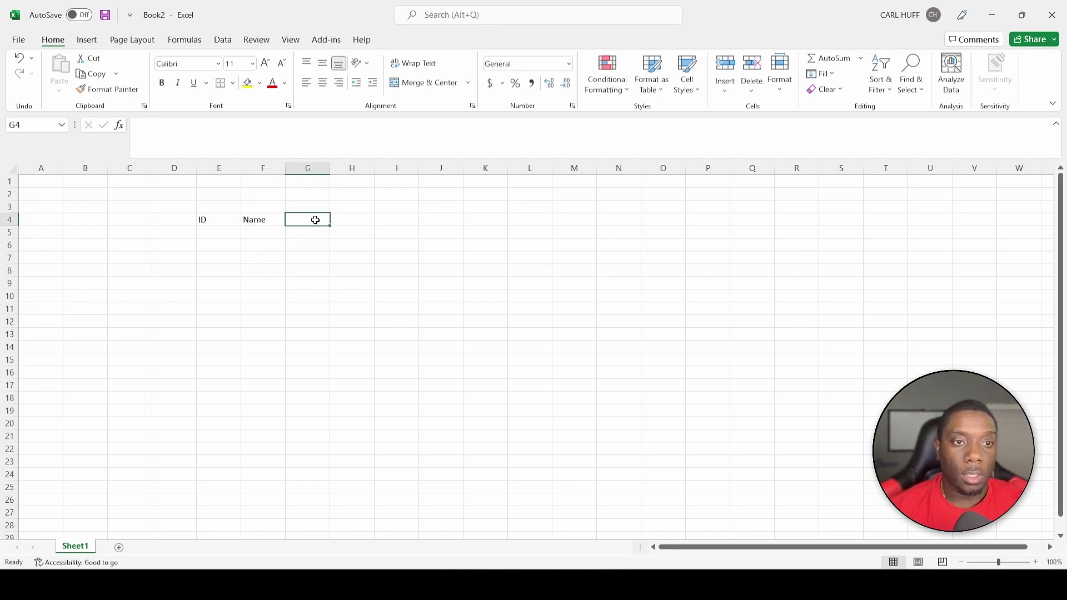
text(Gender)
key(Return)
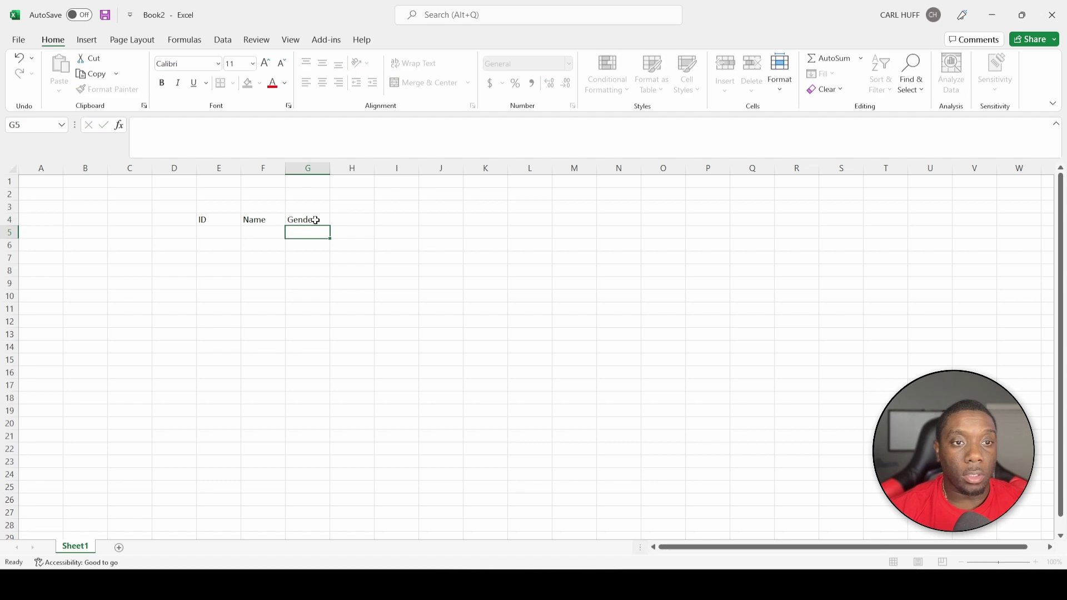
Enter the headings Age, DOB and Phone in H4, I4 and J4
click(347, 219)
text(Age)
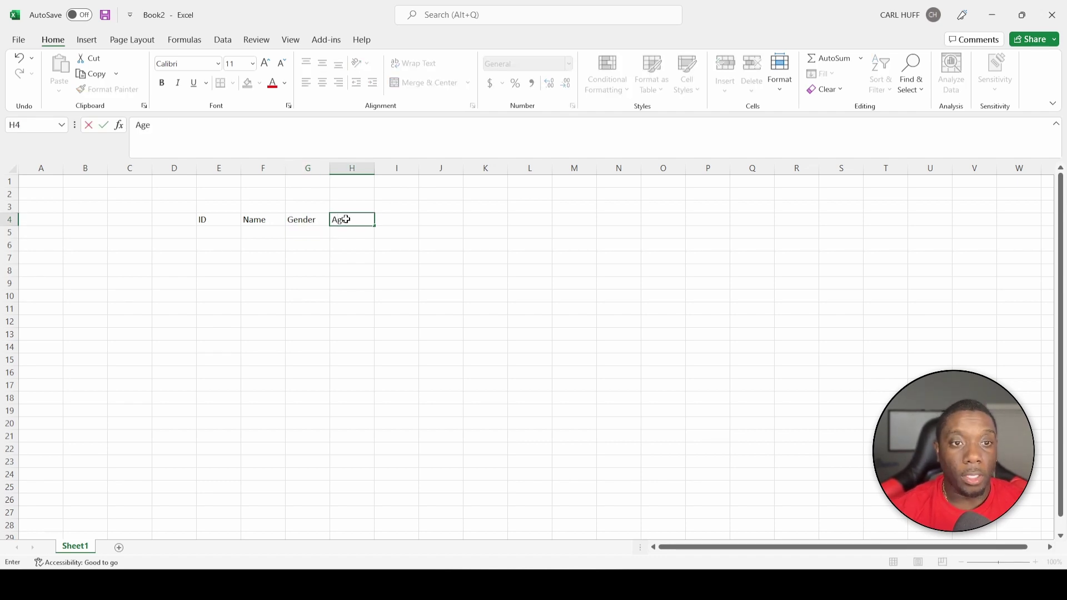
key(Return)
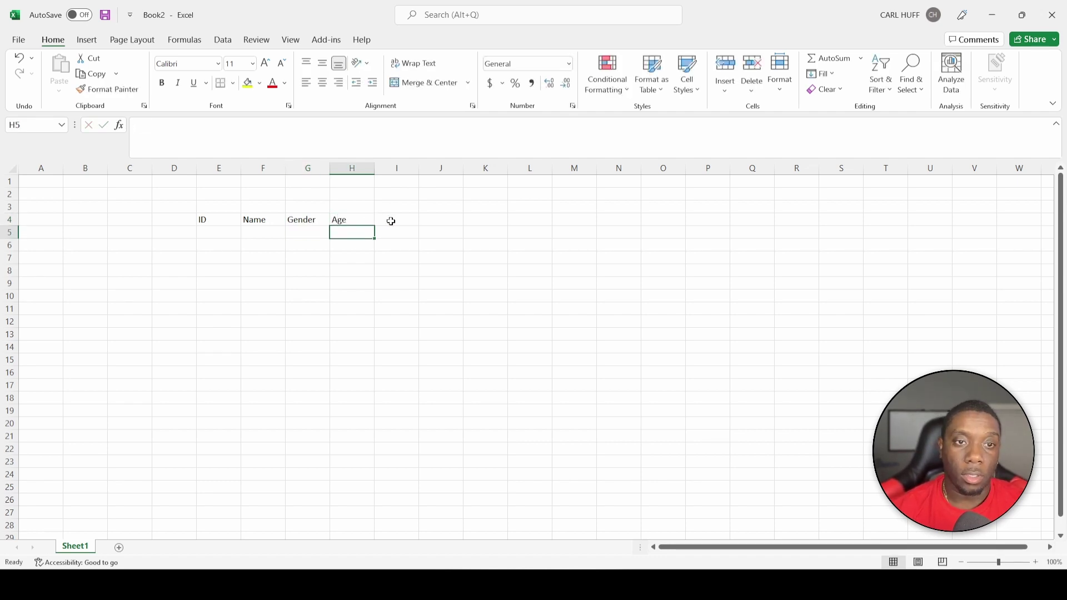
click(391, 221)
text(DOB)
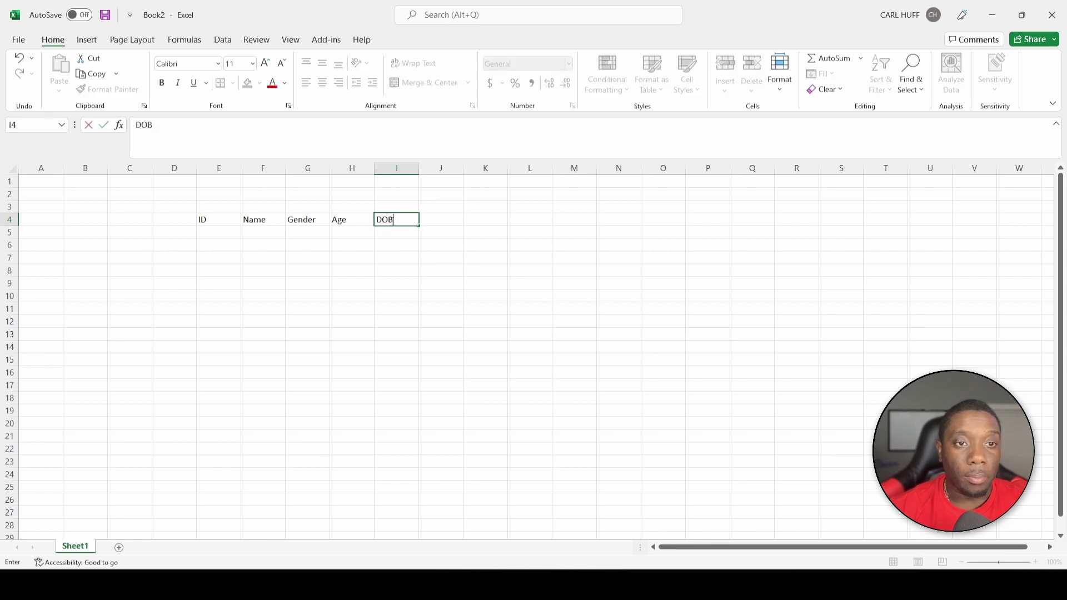
click(444, 221)
text(Phone)
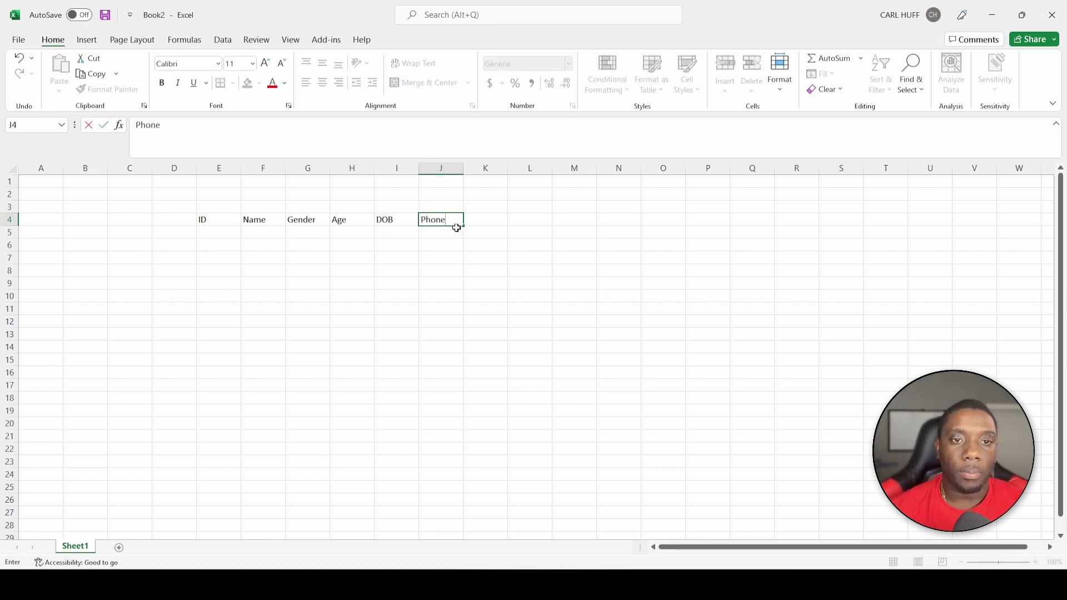
key(Return)
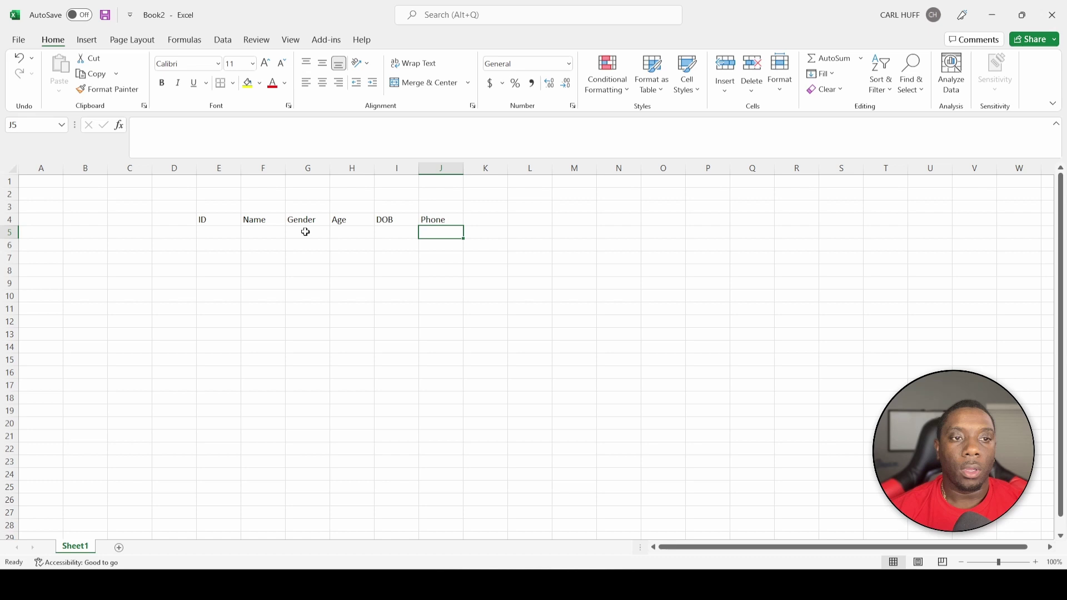
Fill E5:H5 with ID 1, the person's name, gender M and age 21
click(223, 233)
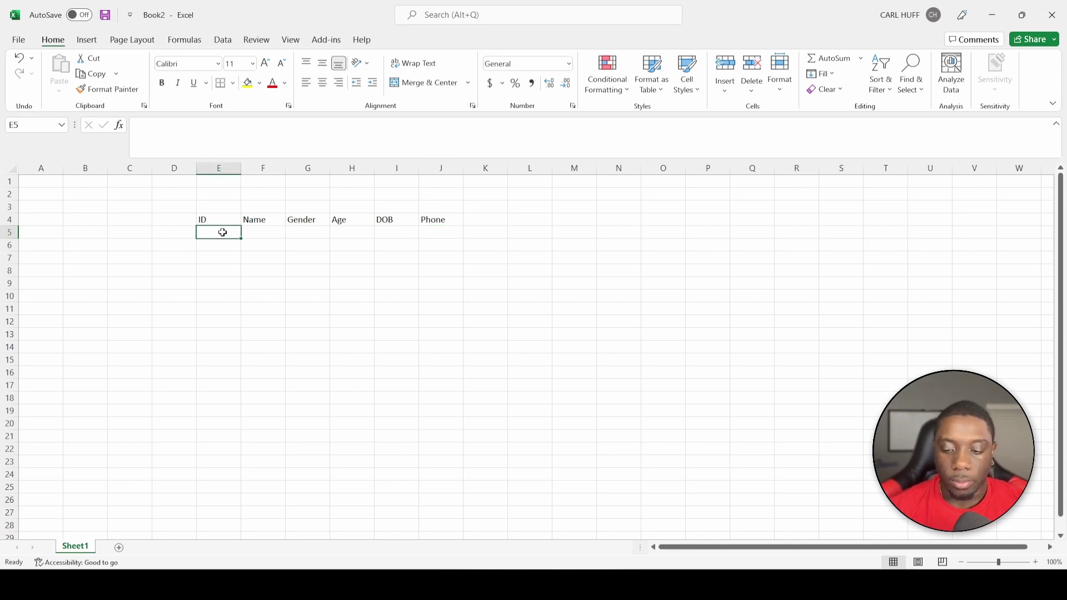
text(1)
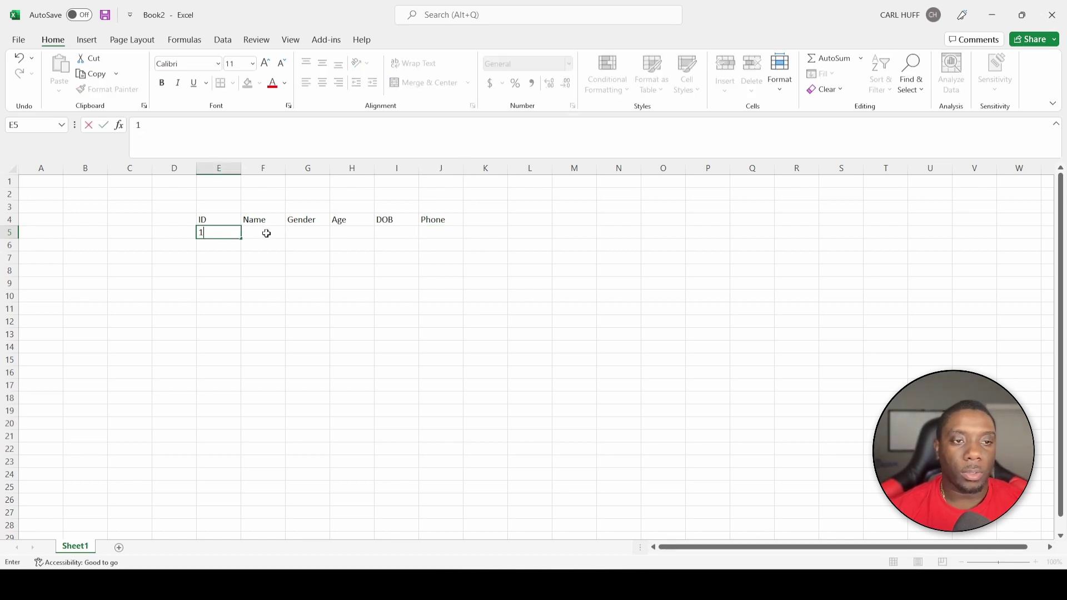
click(267, 234)
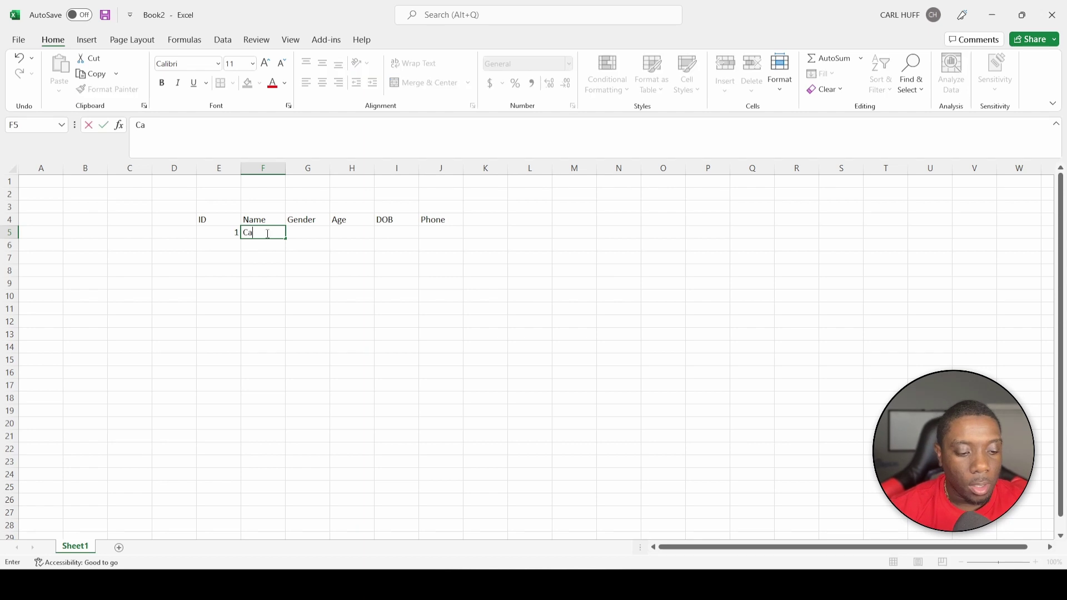
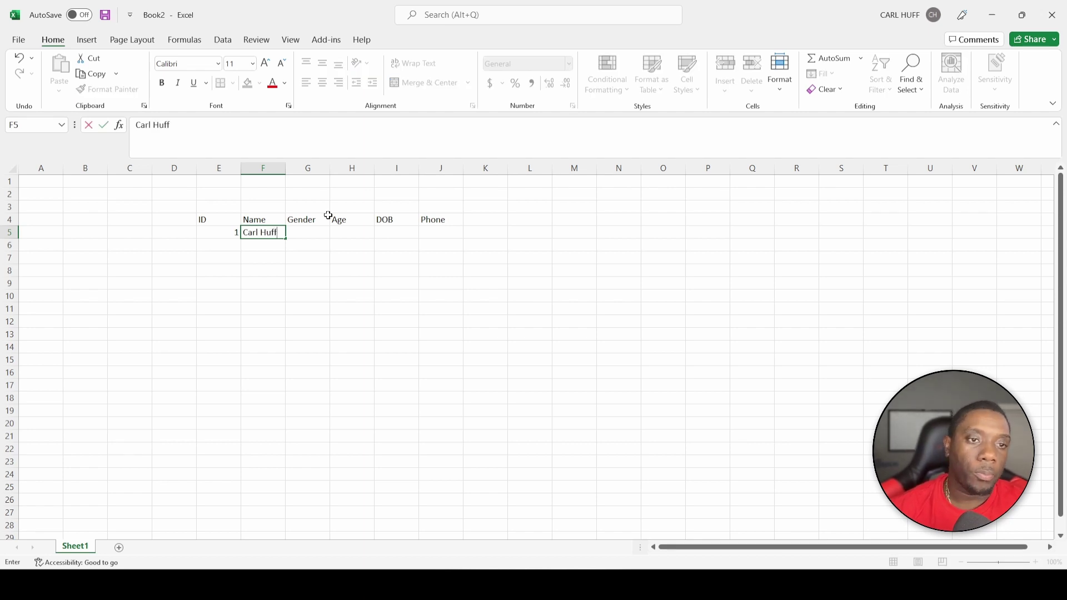
click(313, 235)
text(M)
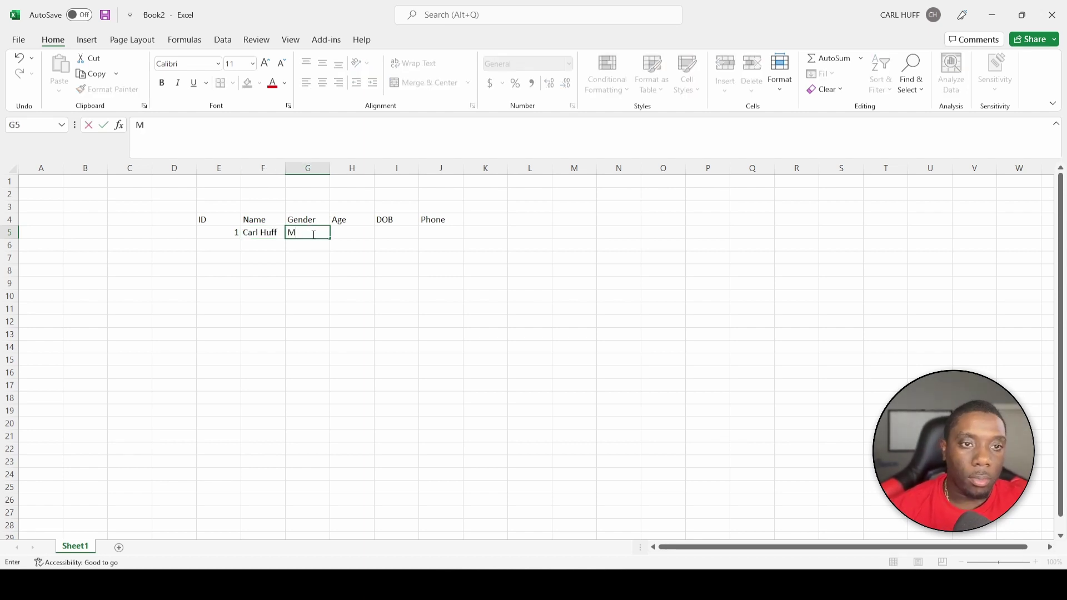
click(342, 233)
text(21)
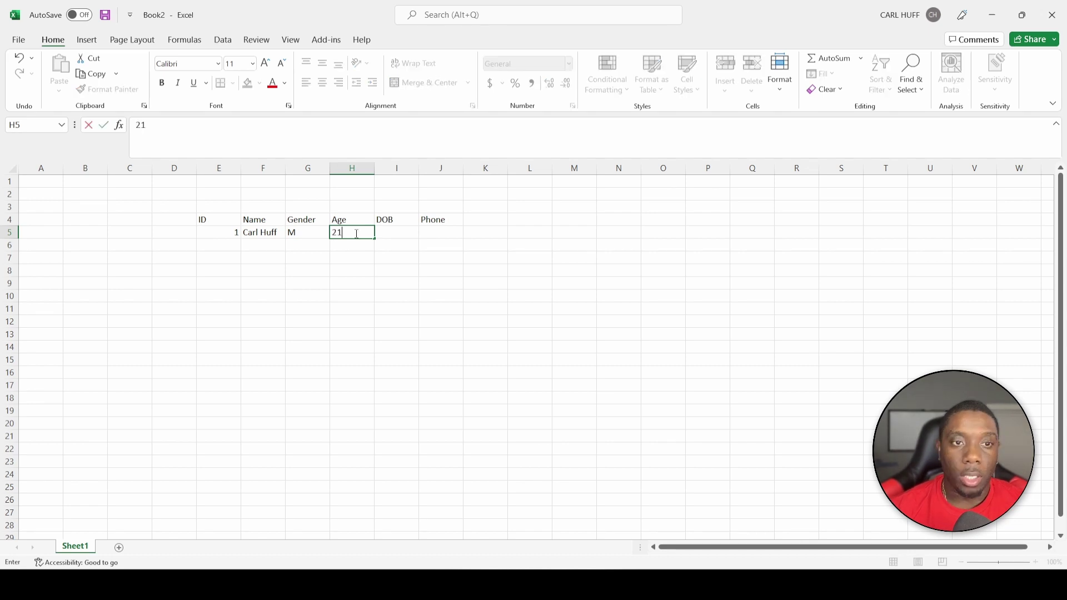
click(390, 233)
text(9/20/2001)
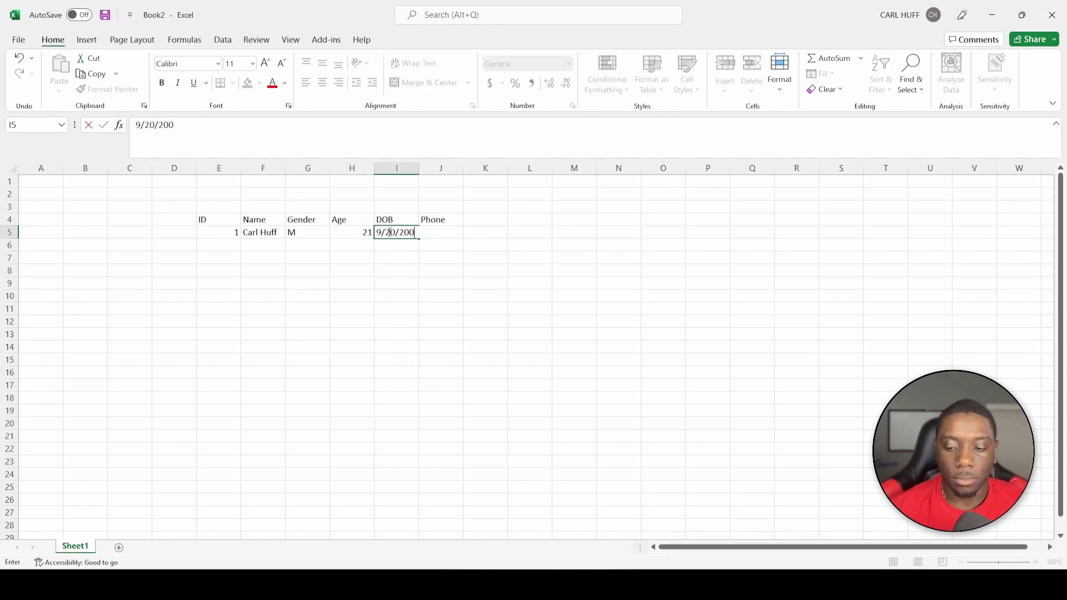
key(F2)
click(445, 234)
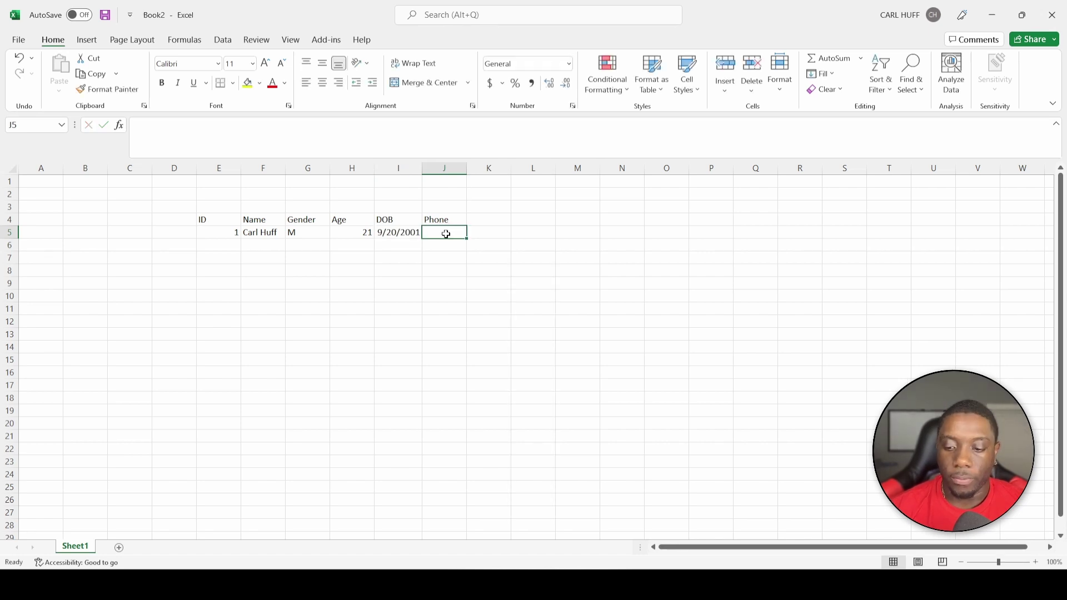
text(555232)
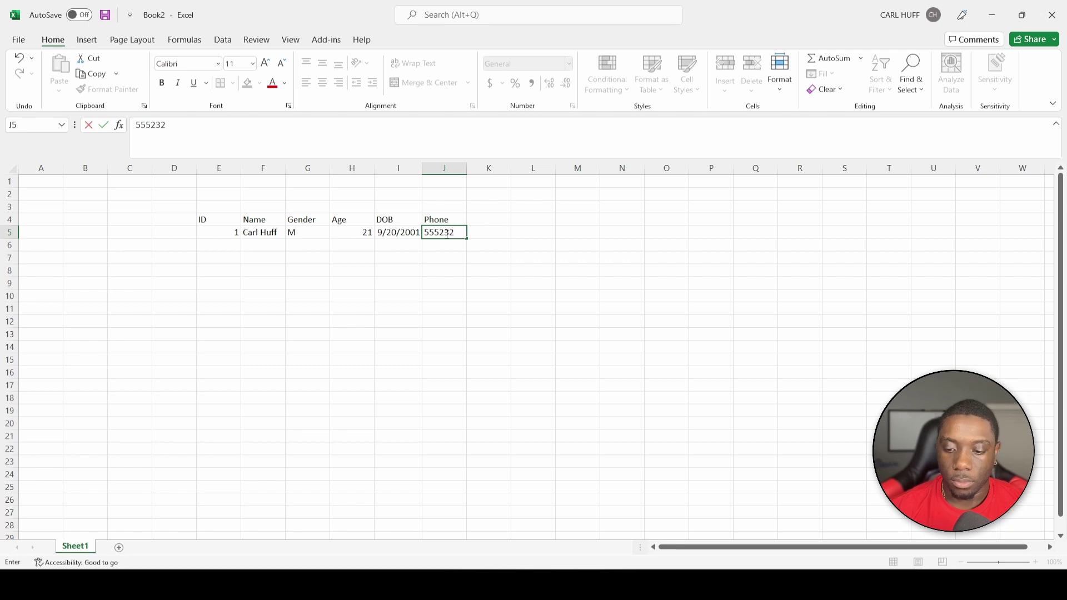
text(55)
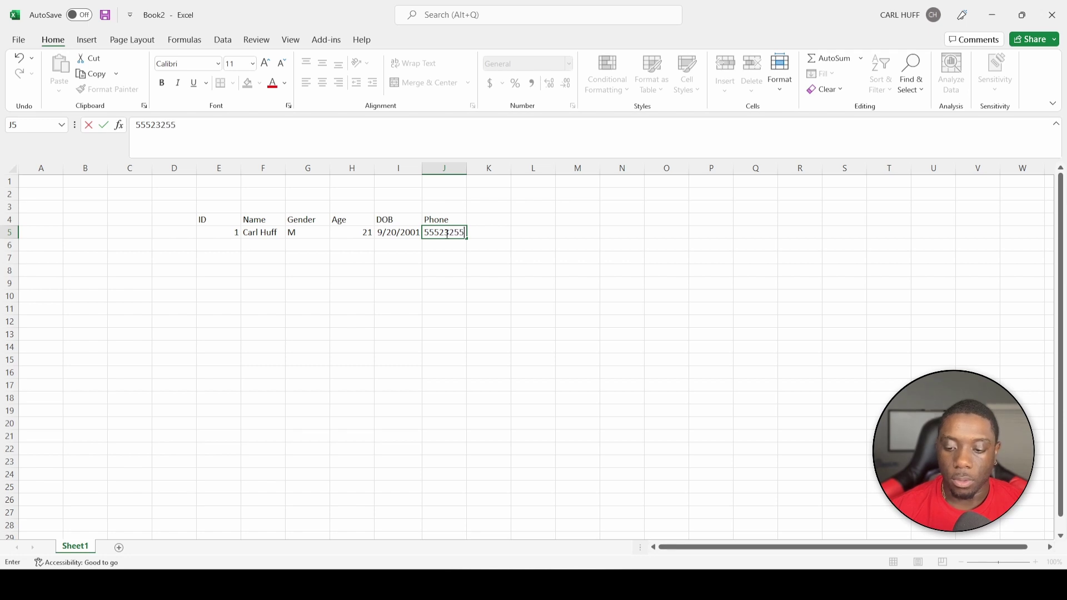
text(21)
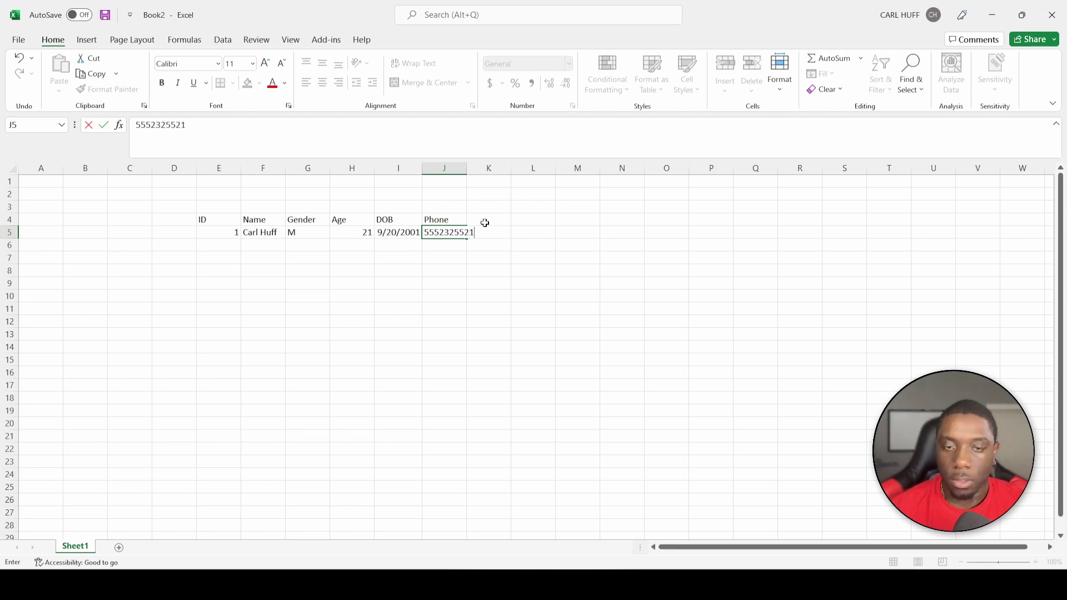
key(Return)
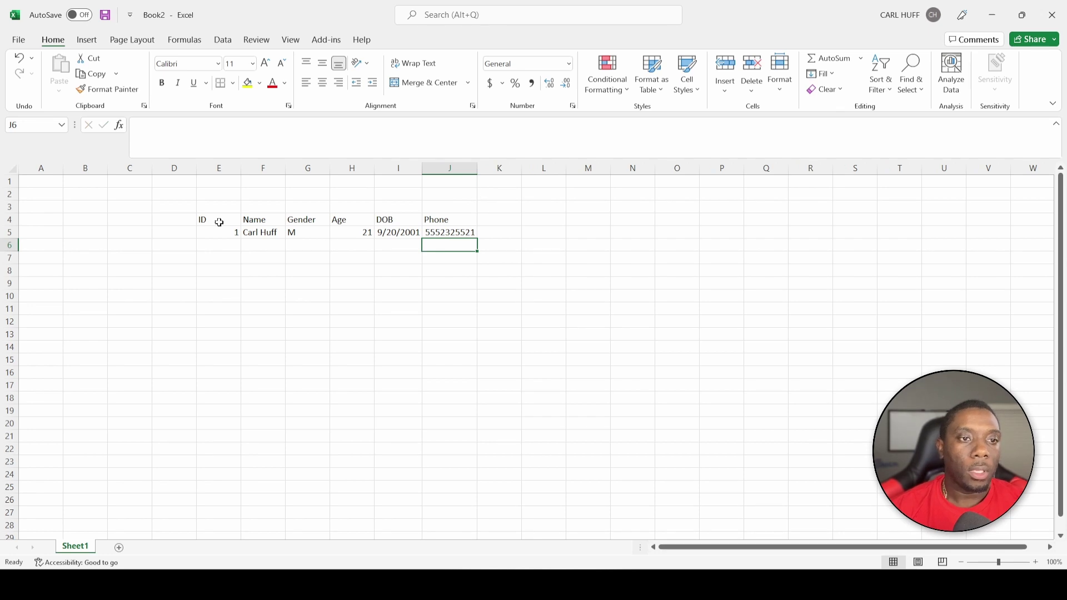
Convert the E4:J5 range into a table with headers, then deselect it
click(214, 222)
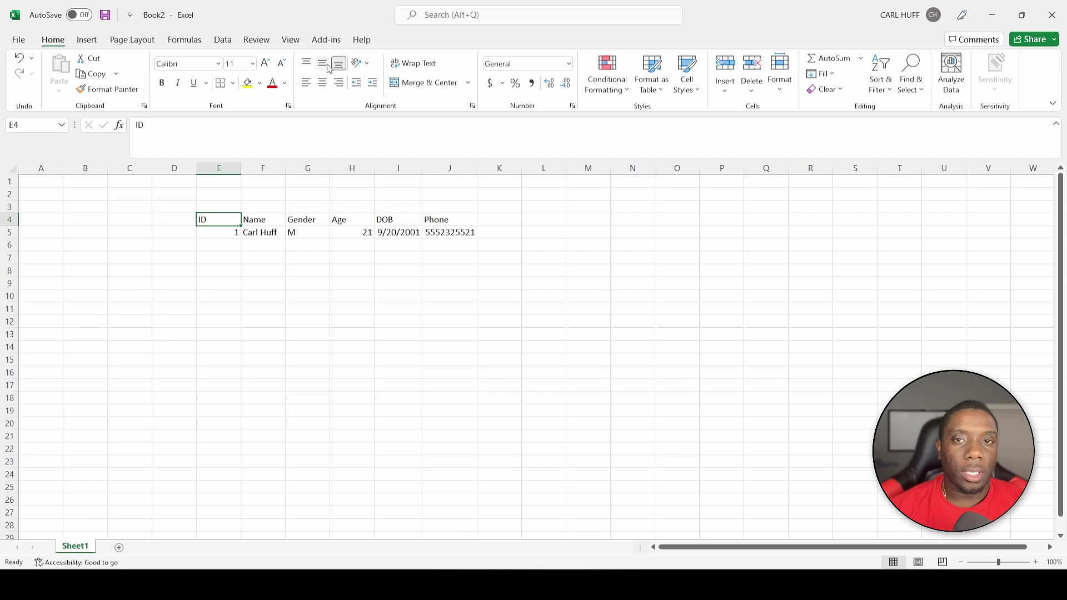
click(85, 42)
click(120, 71)
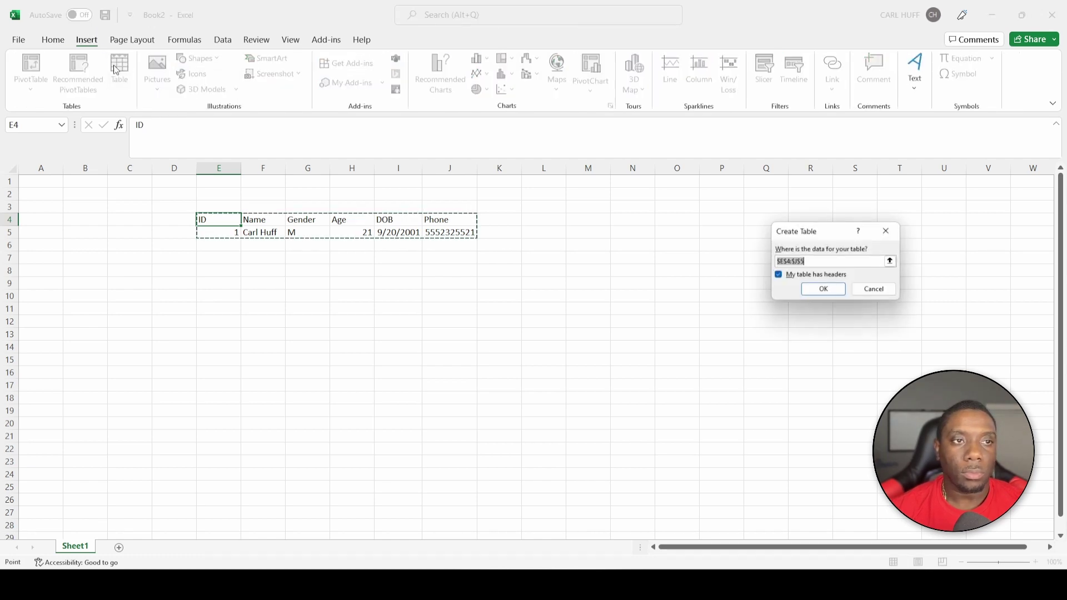
click(823, 290)
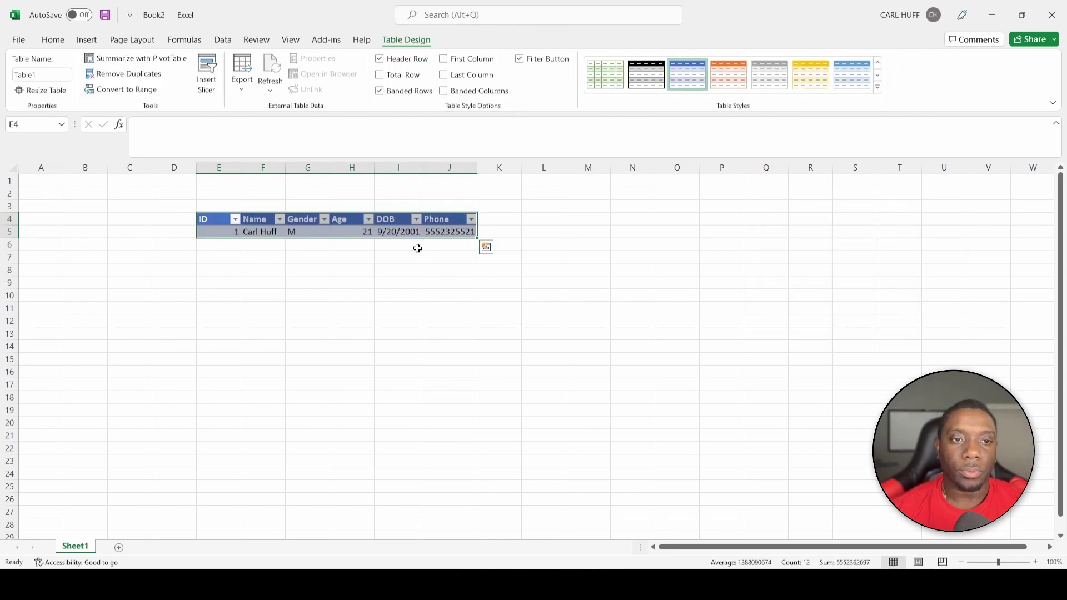
click(306, 247)
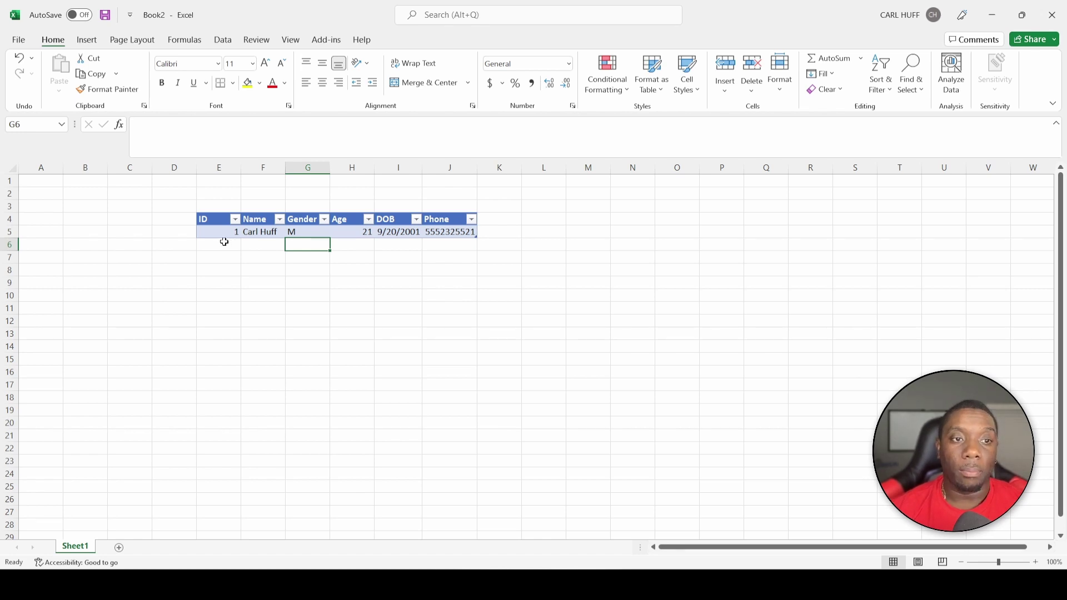
Show the Quick Access Toolbar below the ribbon and open its More Commands settings
click(224, 245)
key(Right)
key(Right)
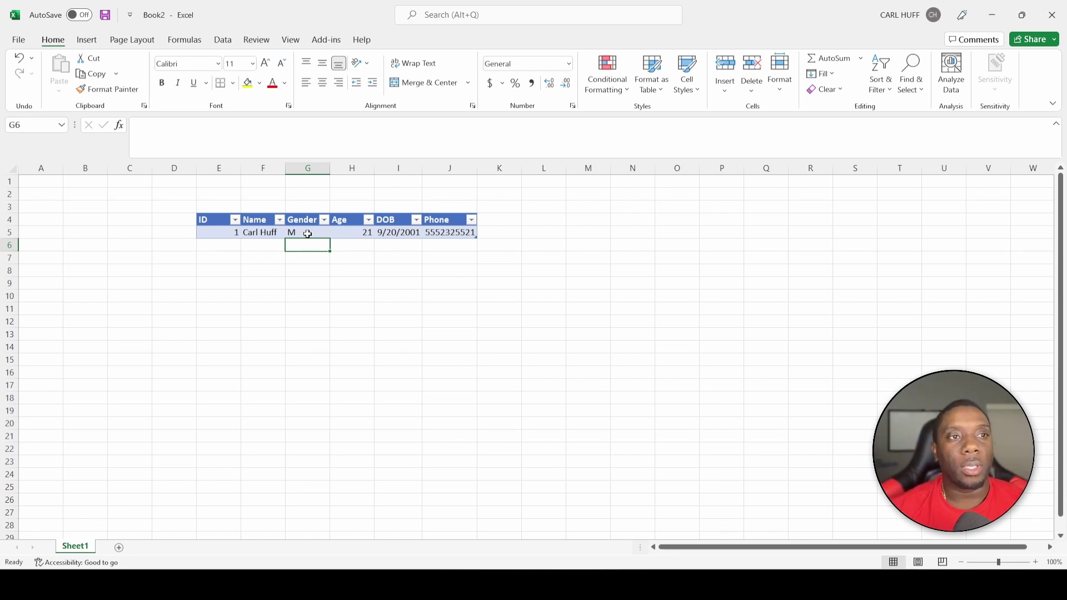
click(136, 16)
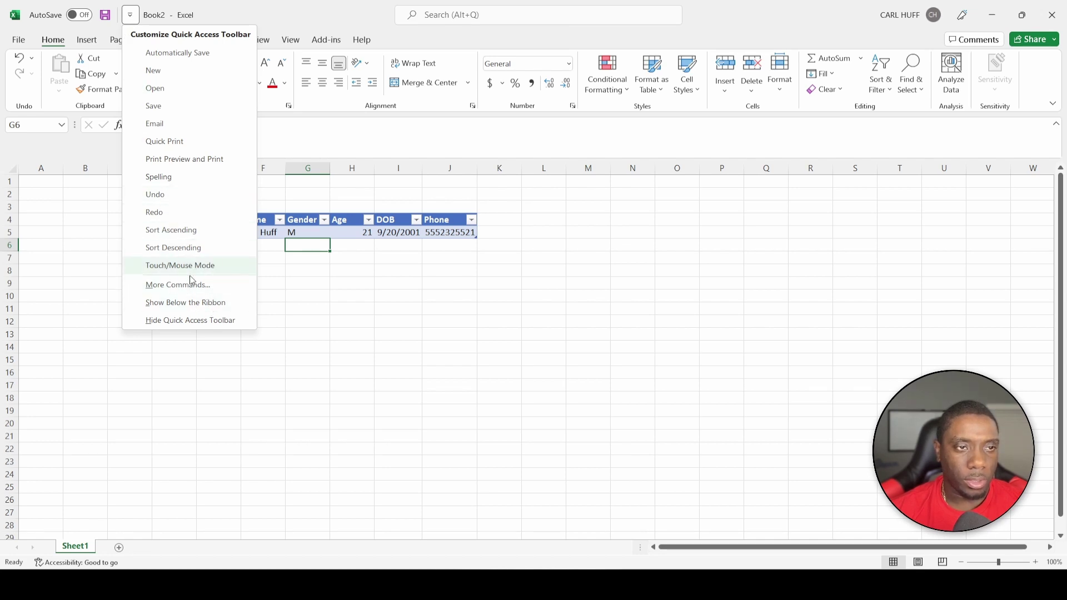
click(199, 304)
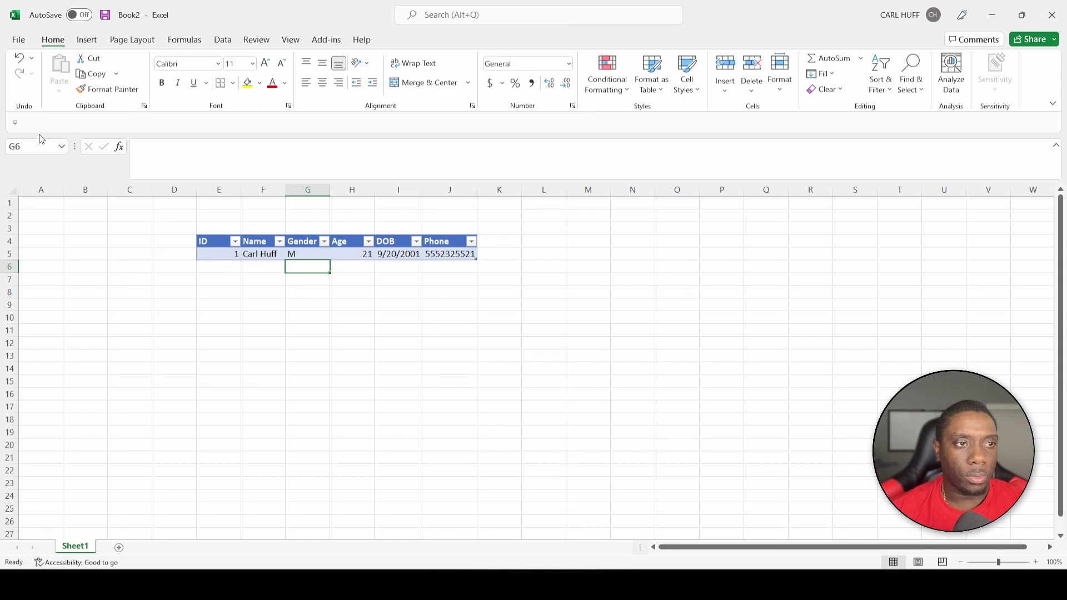
click(17, 123)
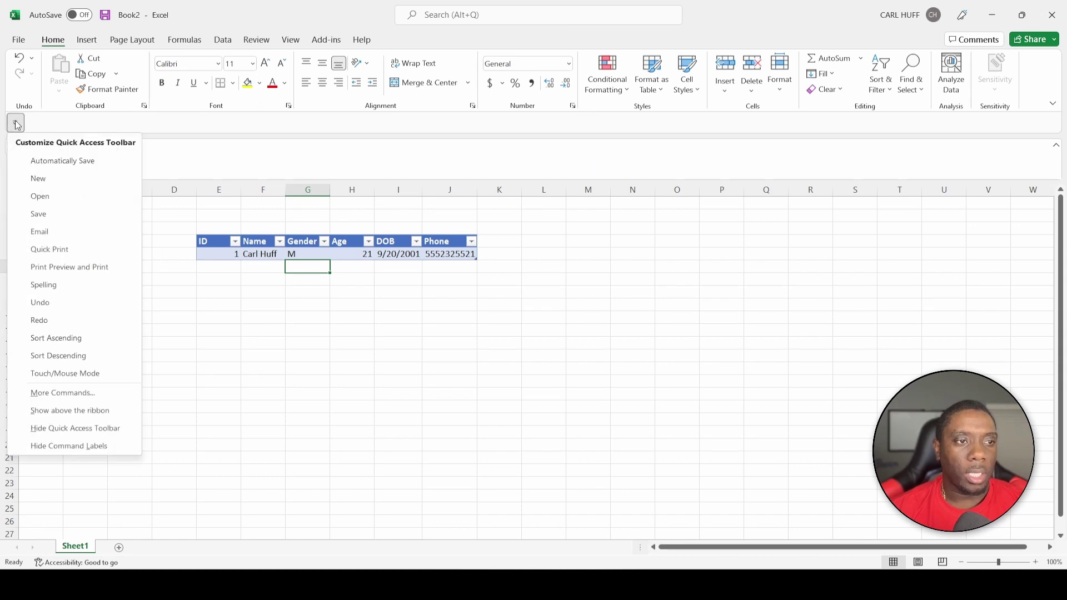
click(78, 393)
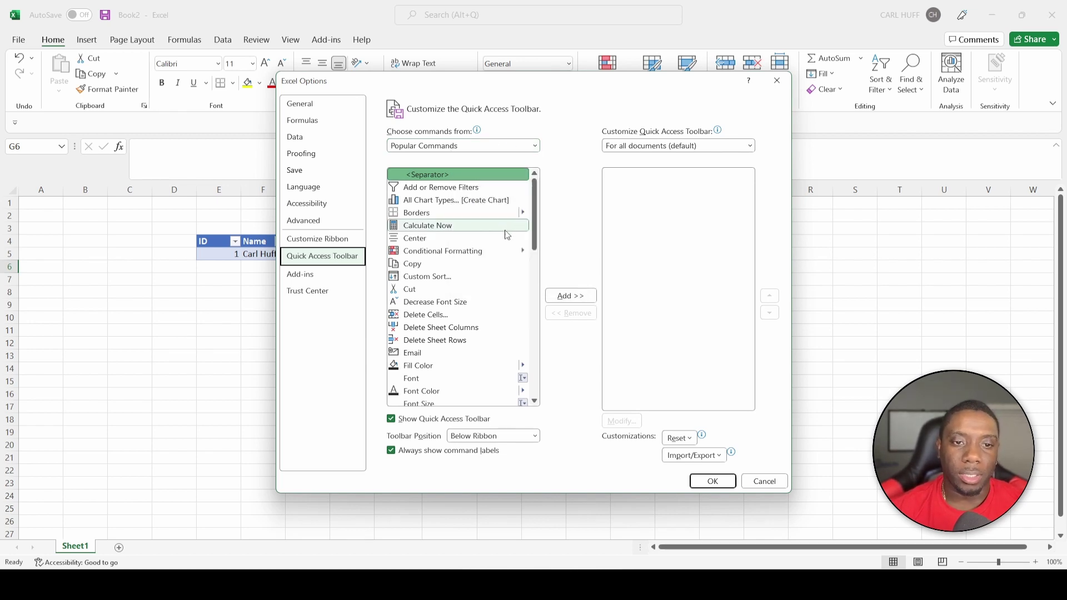
Switch the Choose commands from list to All Commands
scroll(507, 236, down, 4)
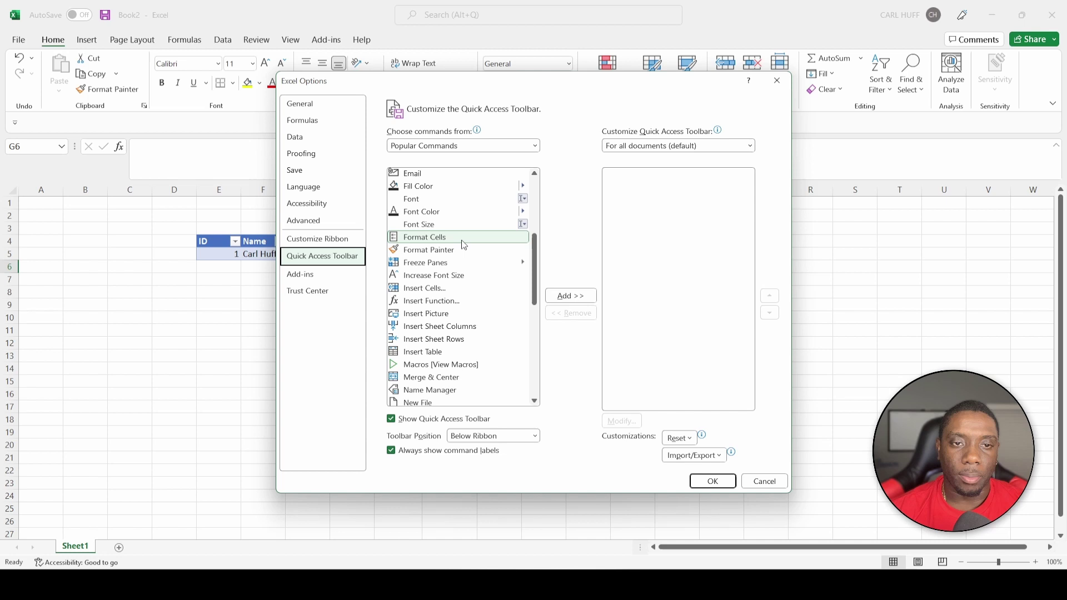
scroll(453, 278, down, 6)
scroll(453, 278, down, 2)
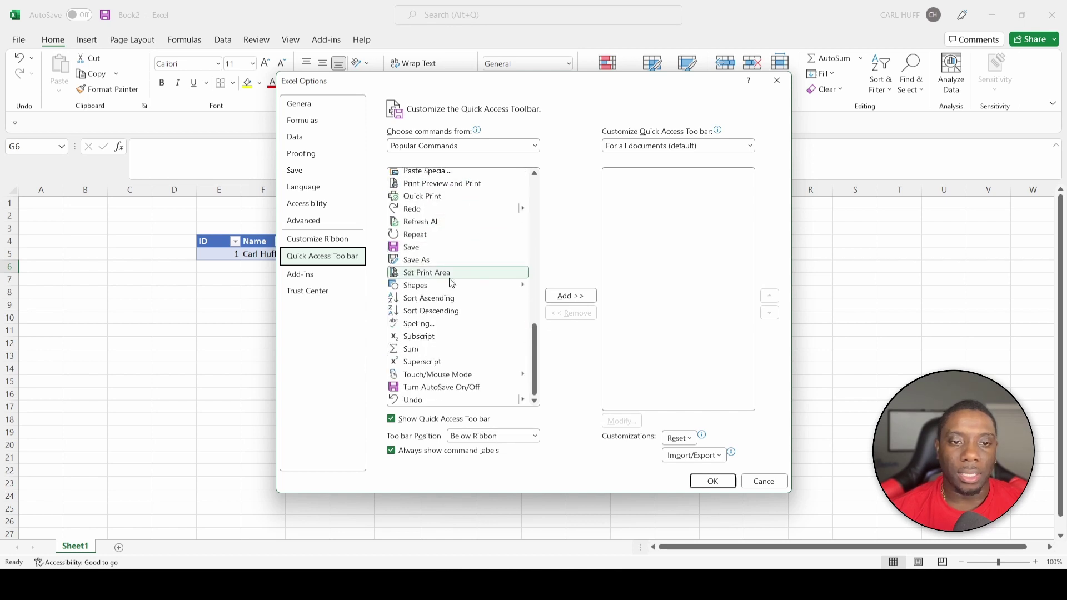
click(536, 147)
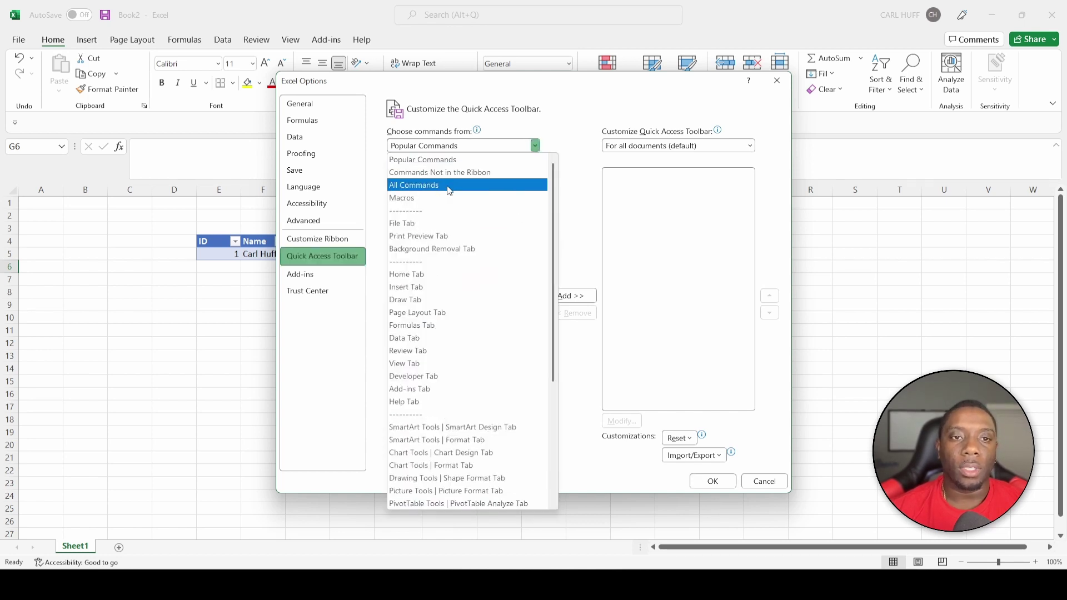
key(Escape)
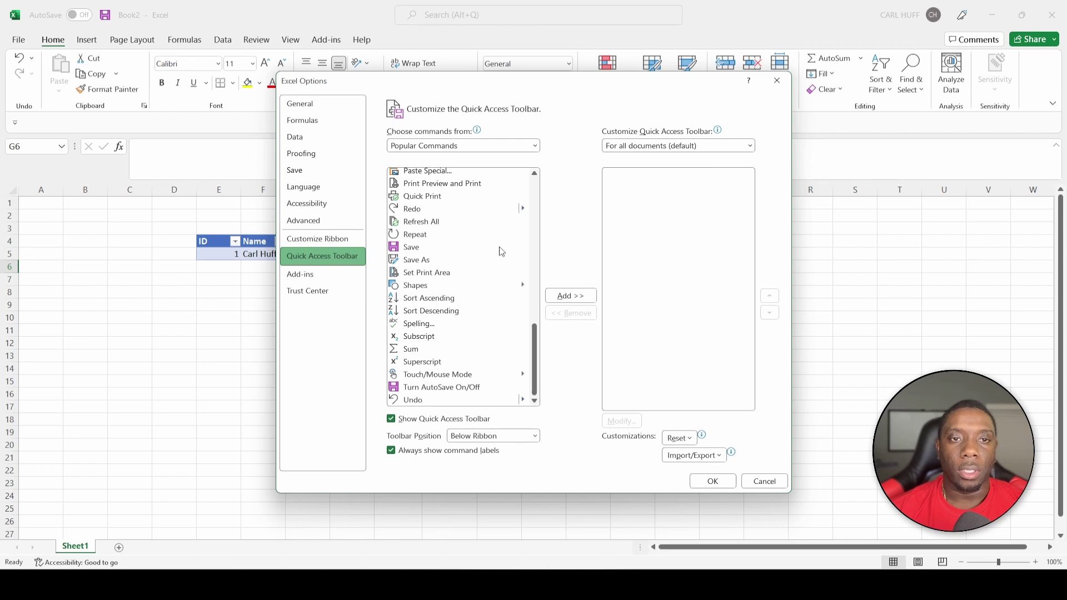
key(Down)
key(Down)
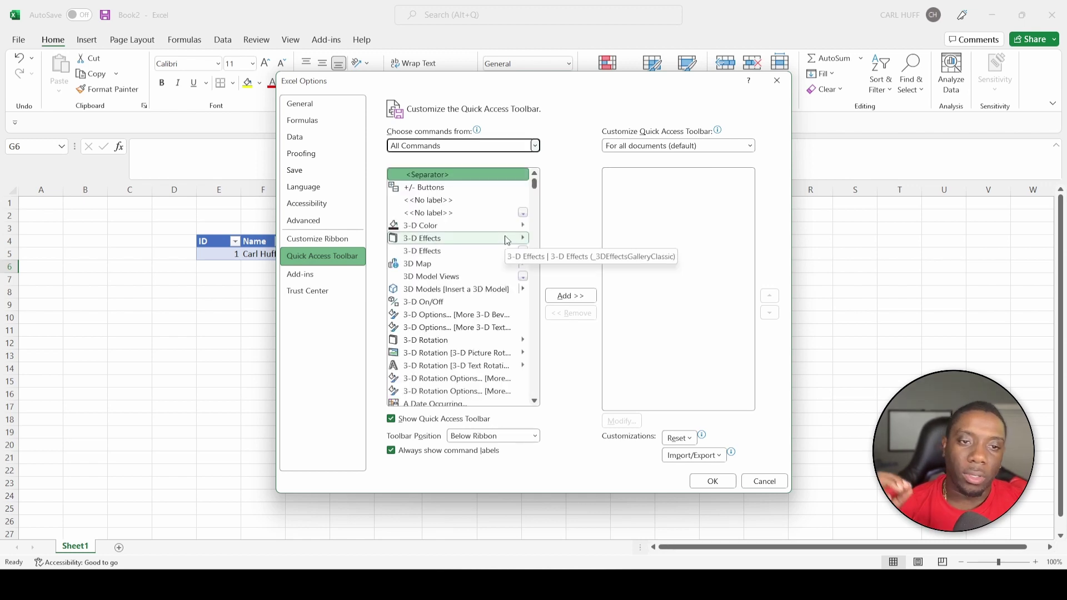
Find Form... in the command list, add it to the toolbar and confirm with OK
click(471, 291)
key(f)
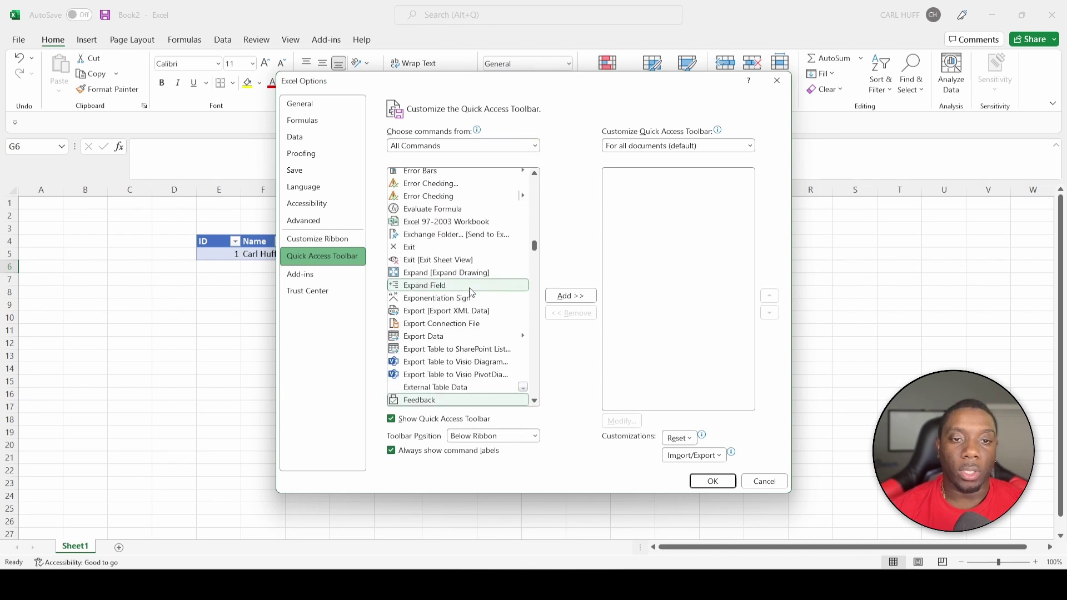
key(o)
key(r)
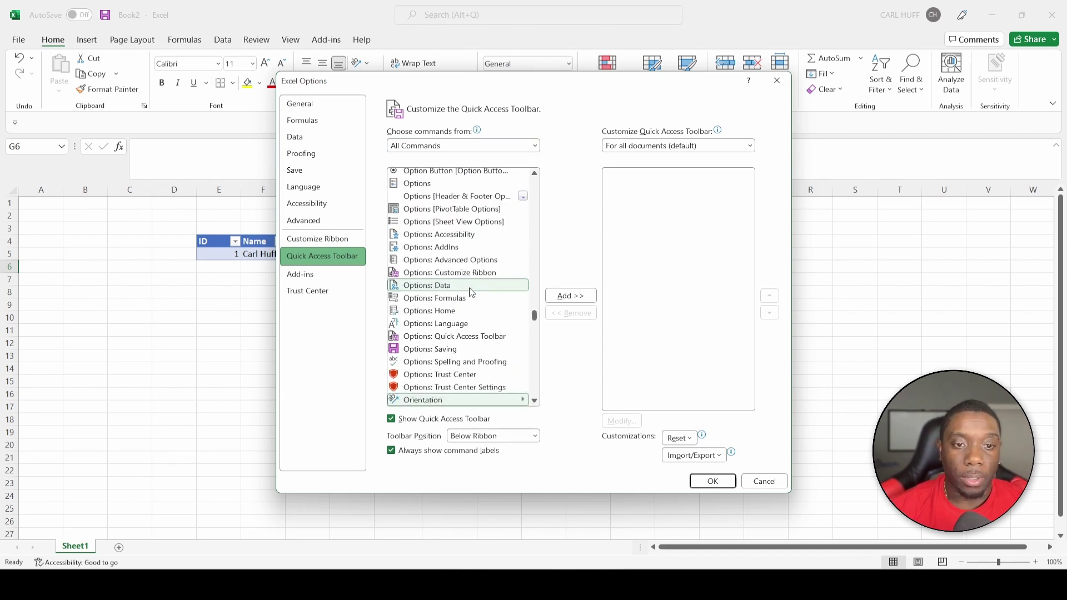
key(f)
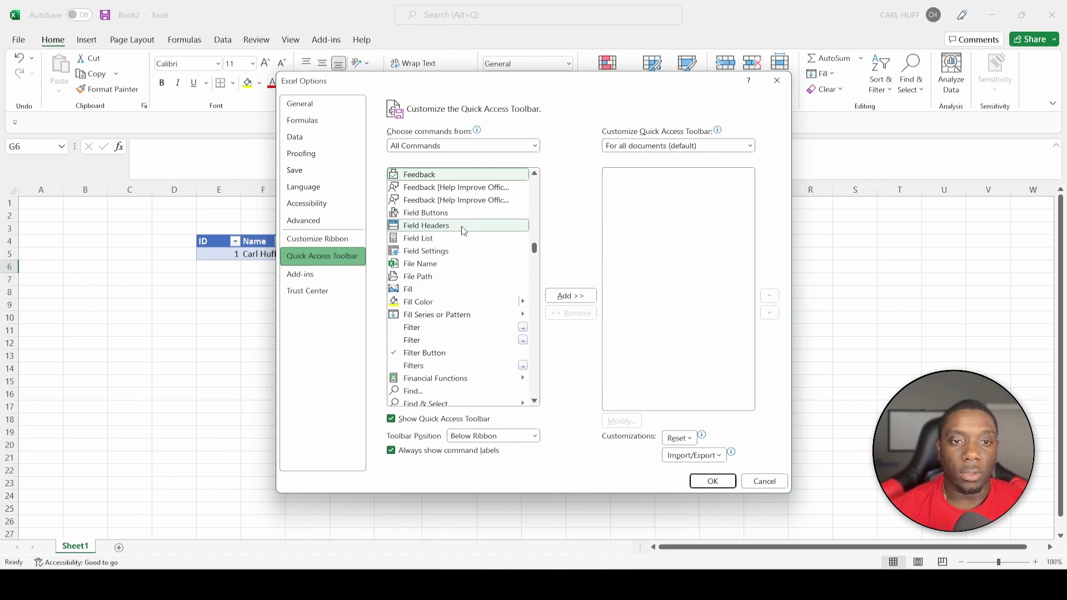
scroll(467, 267, down, 4)
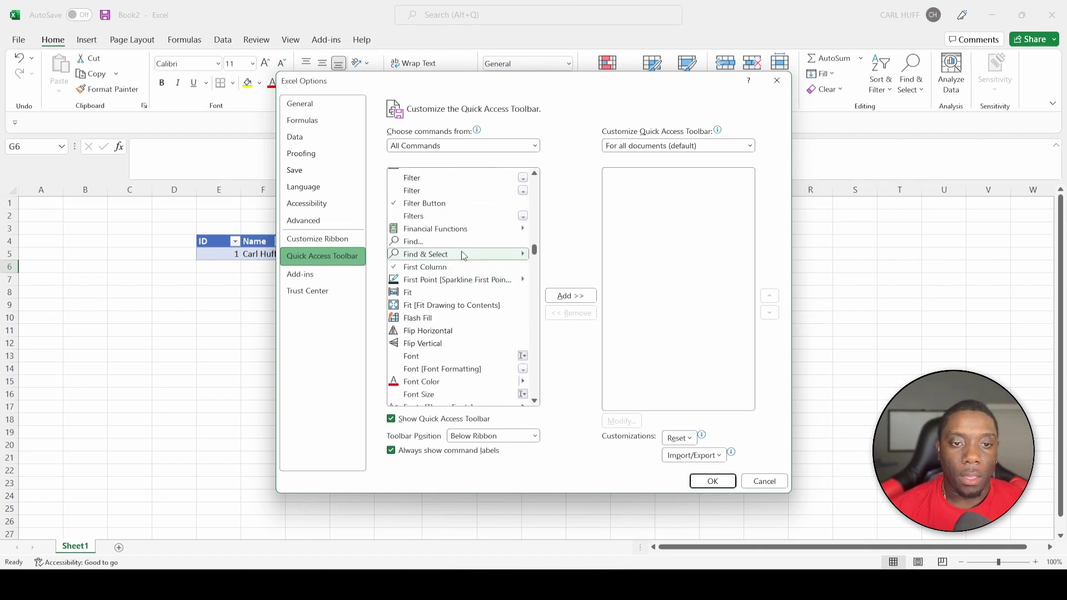
scroll(461, 253, down, 3)
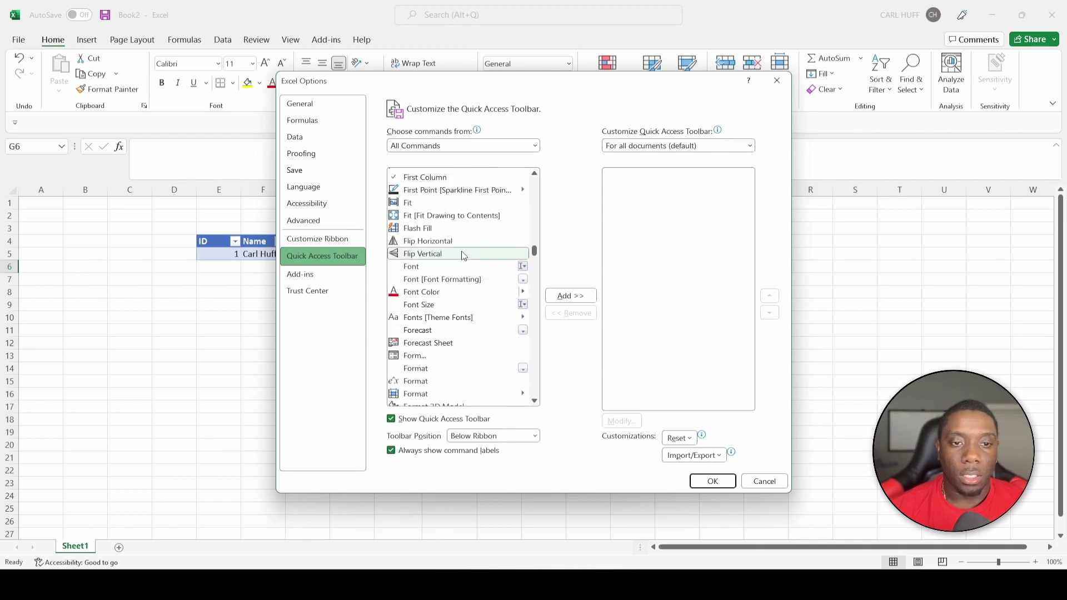
click(428, 359)
click(579, 297)
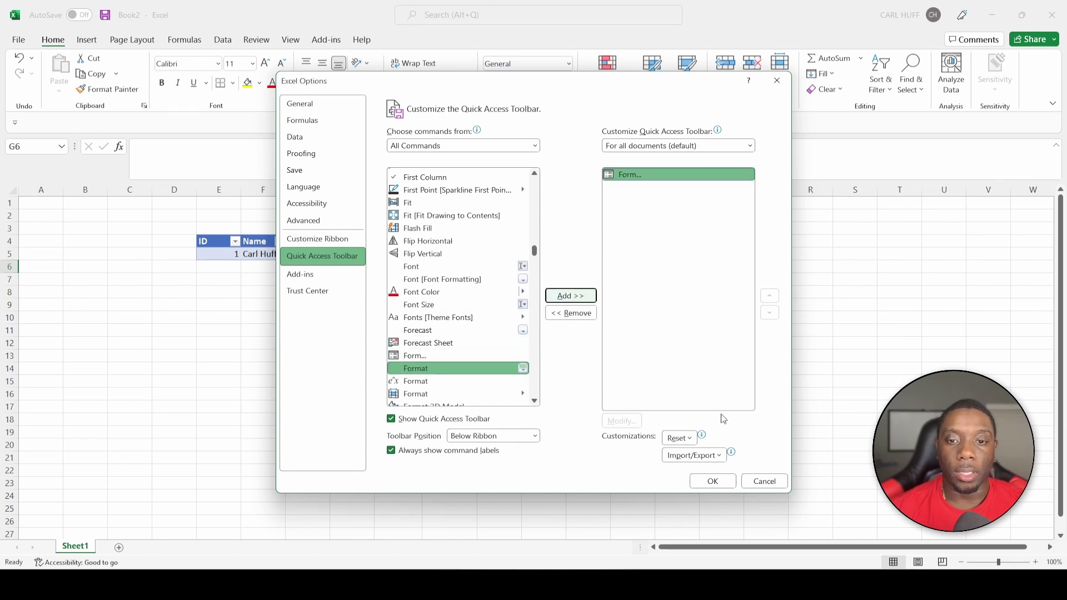
click(712, 481)
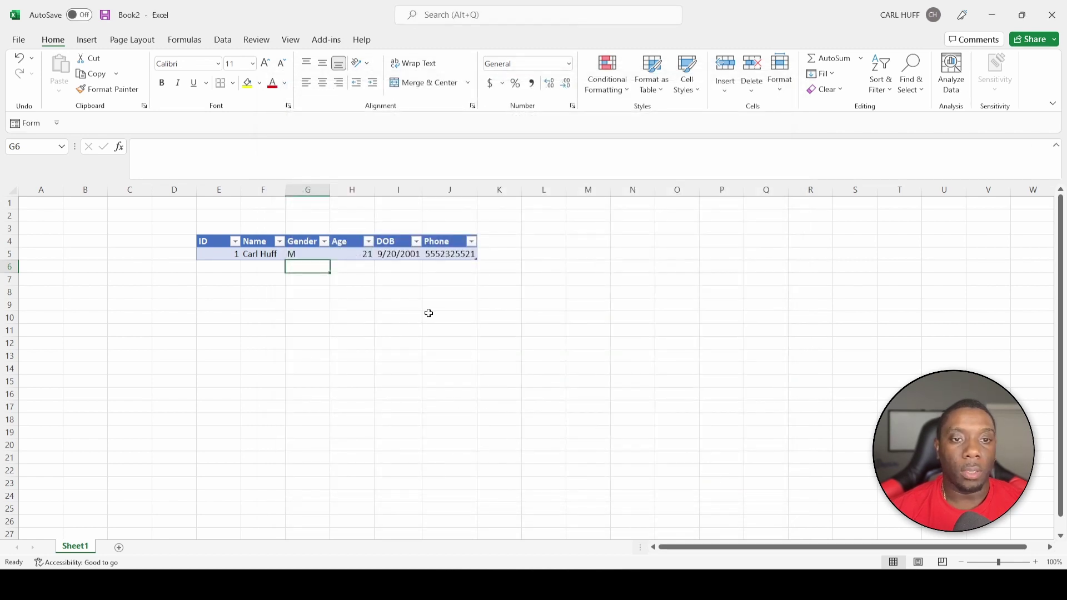
Open the Form dialog for the table and start a new record with ID 2
click(311, 253)
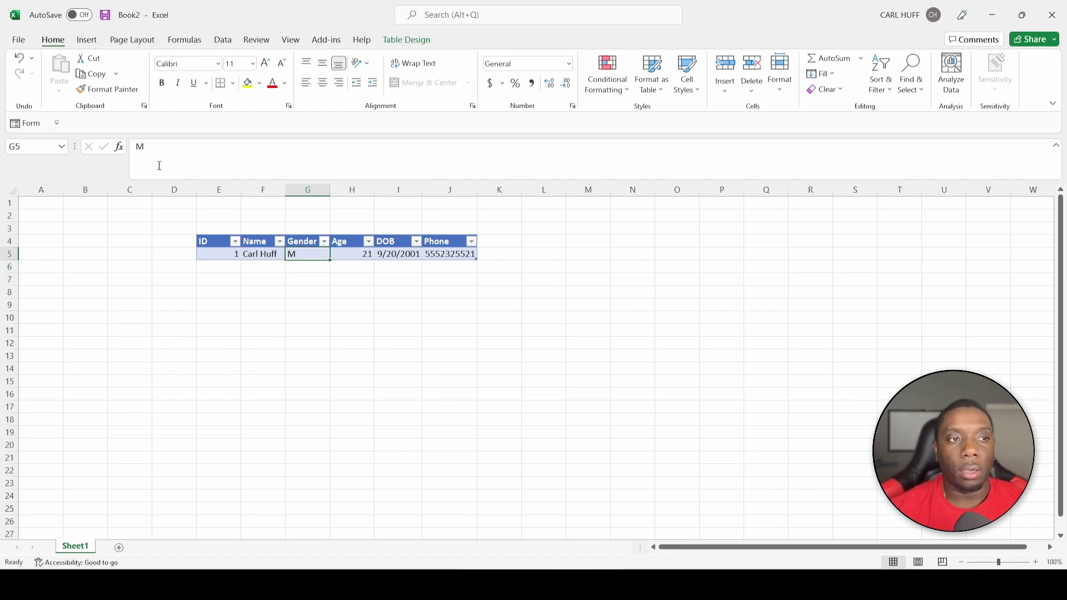
click(278, 254)
click(29, 124)
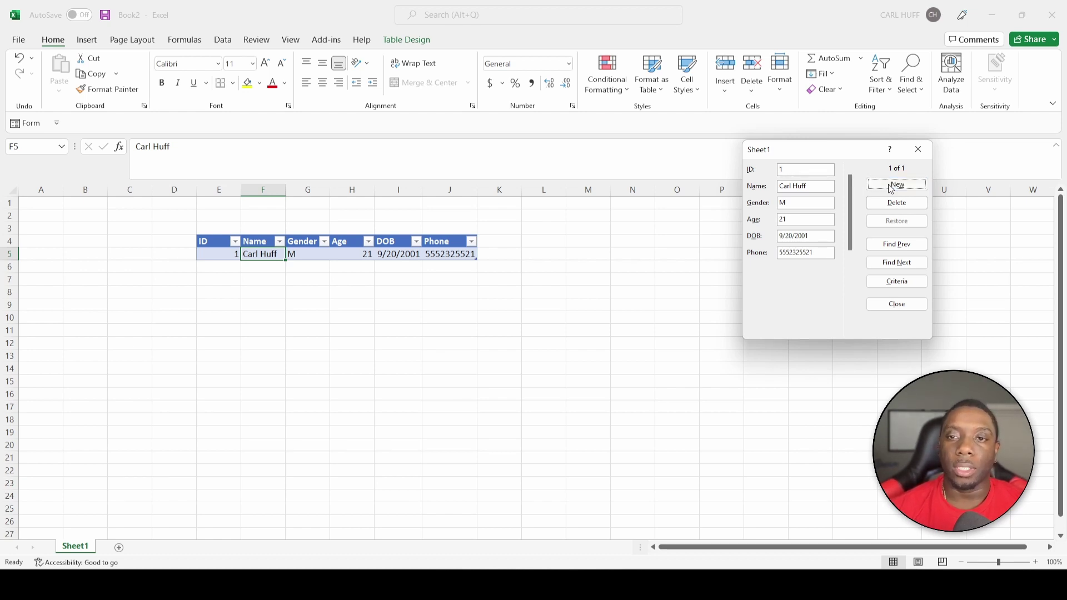
click(891, 189)
text(2)
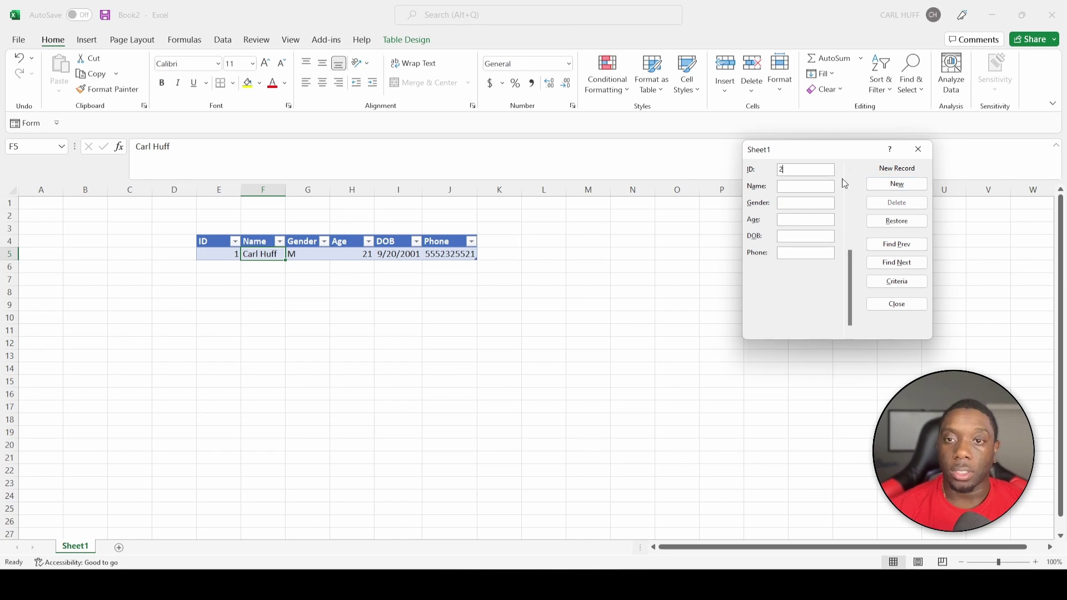
Fill the new record's name, gender F, age 36, DOB 1983 and phone number
click(825, 189)
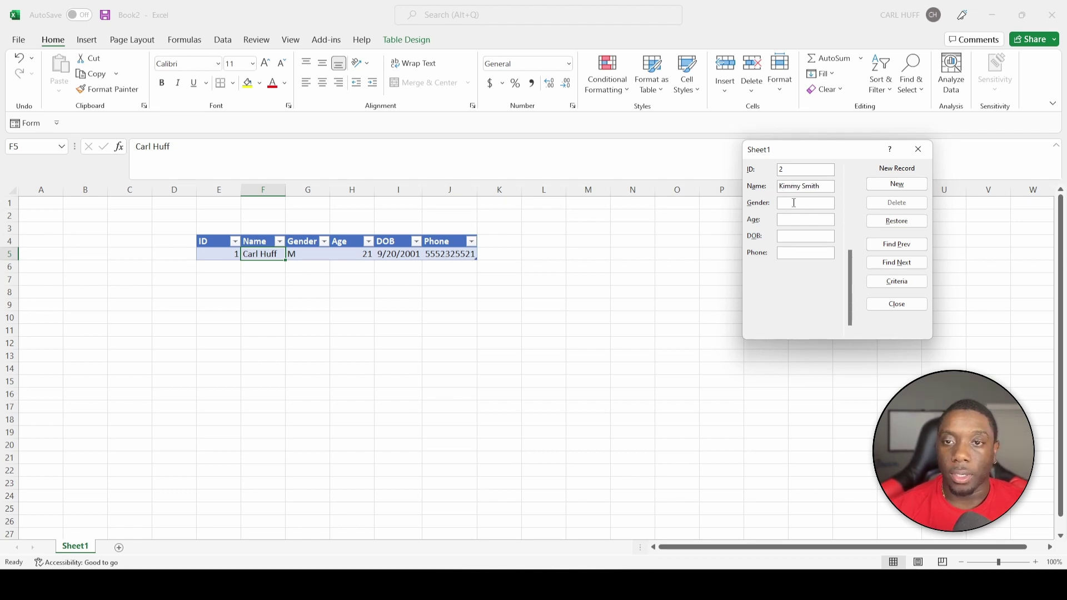
click(796, 205)
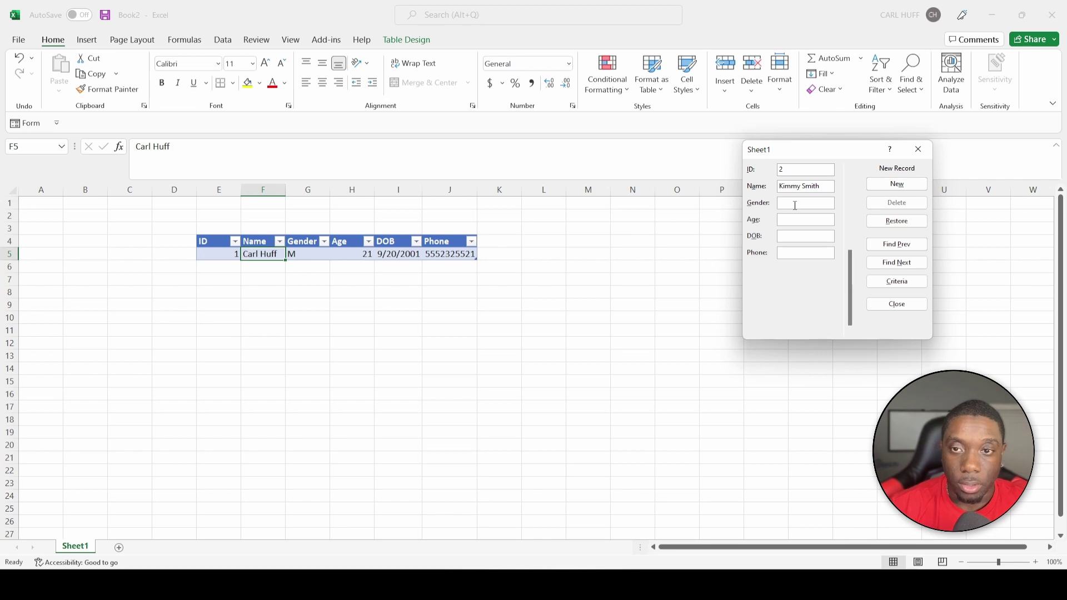
text(F)
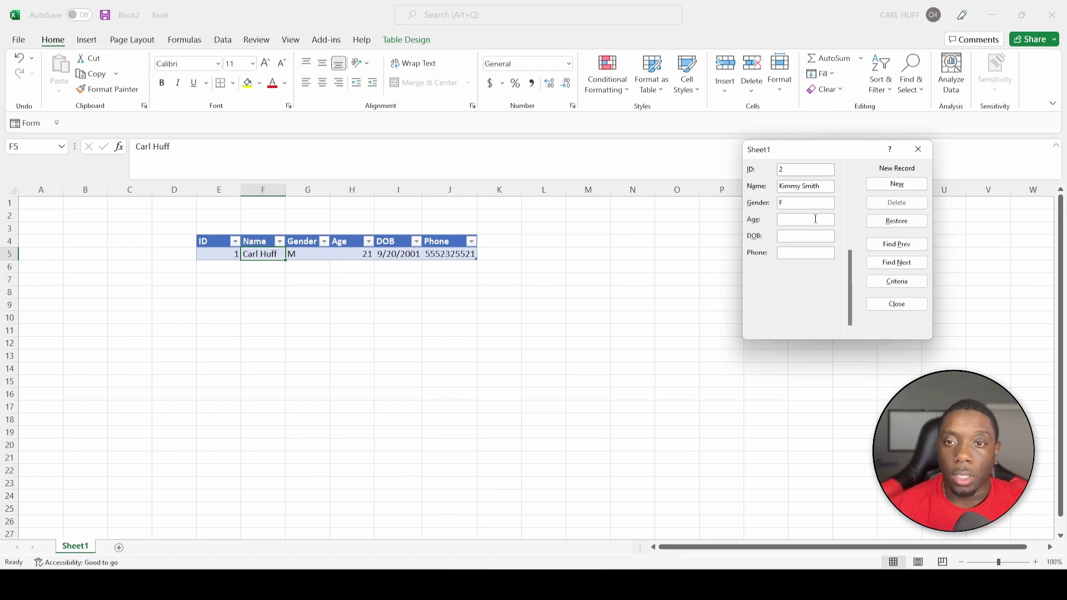
click(812, 220)
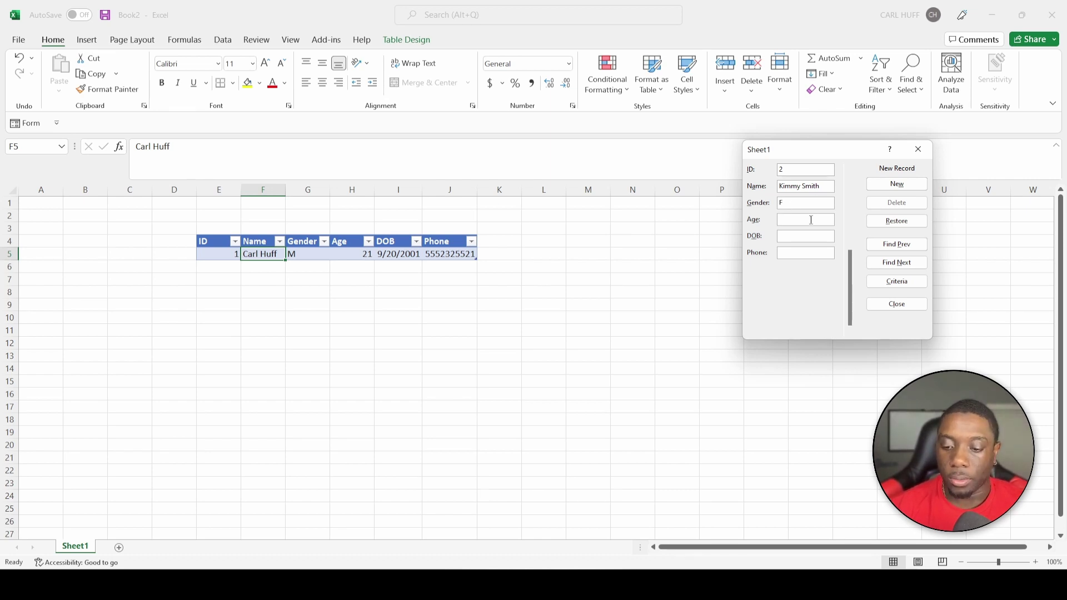
text(36)
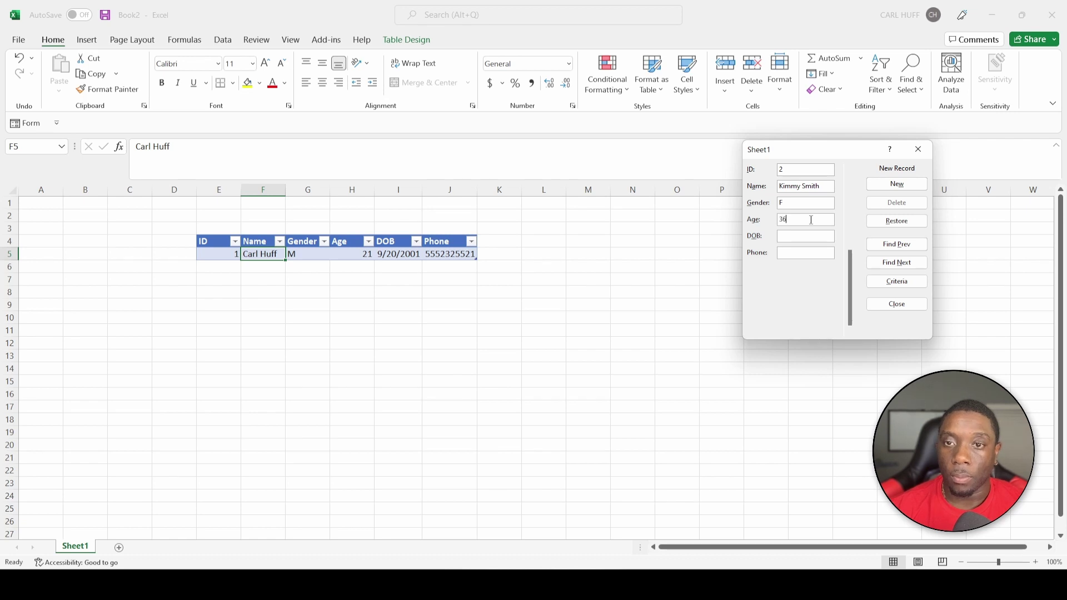
click(808, 236)
text(1983)
click(804, 254)
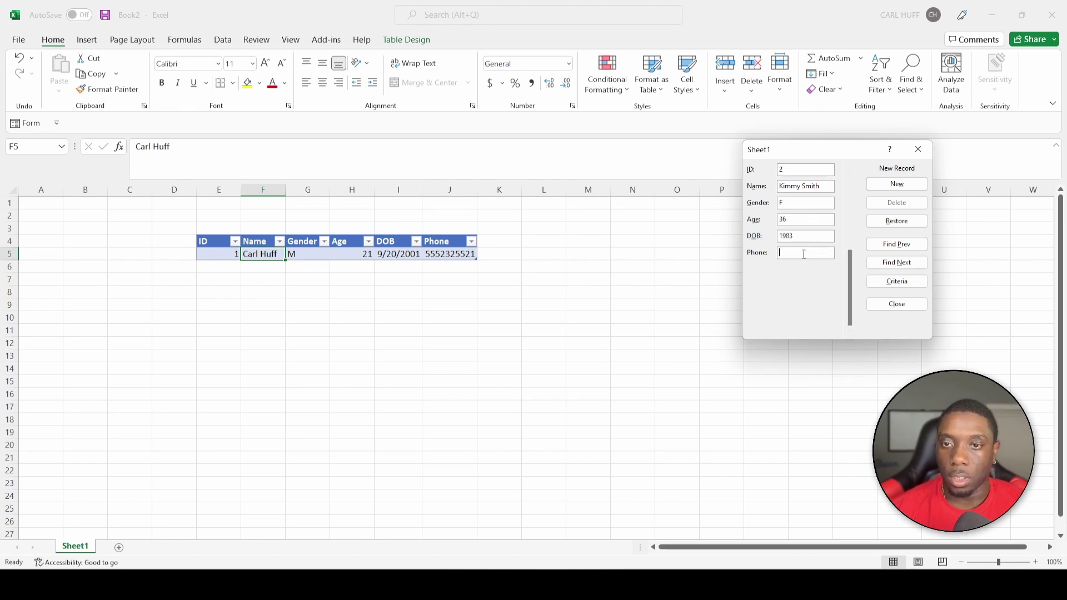
text(5552213655)
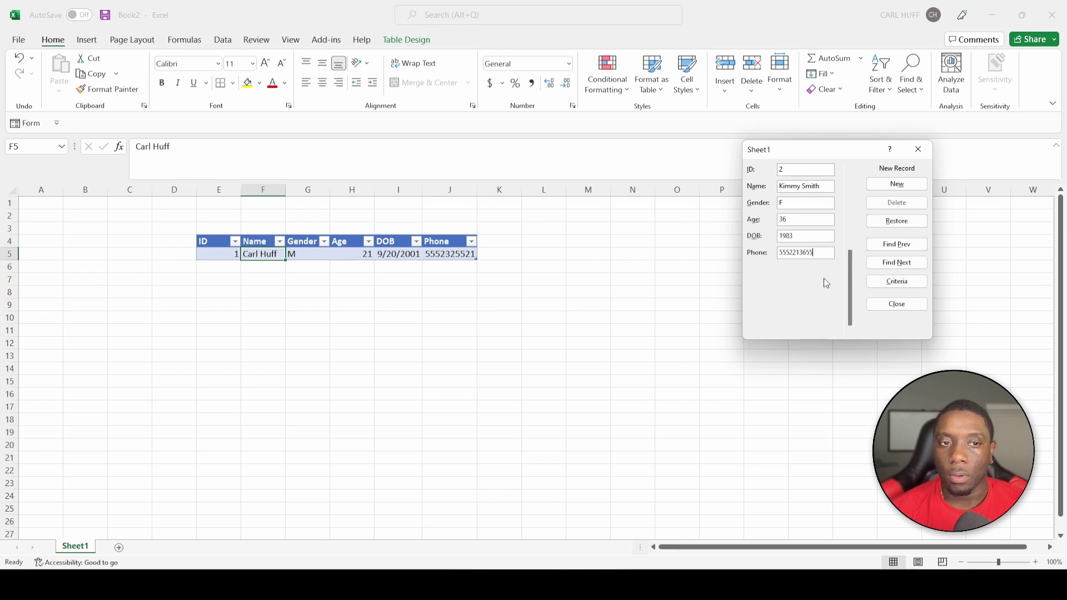
Save record 2 and close the form, then check the new row 6 values
click(895, 306)
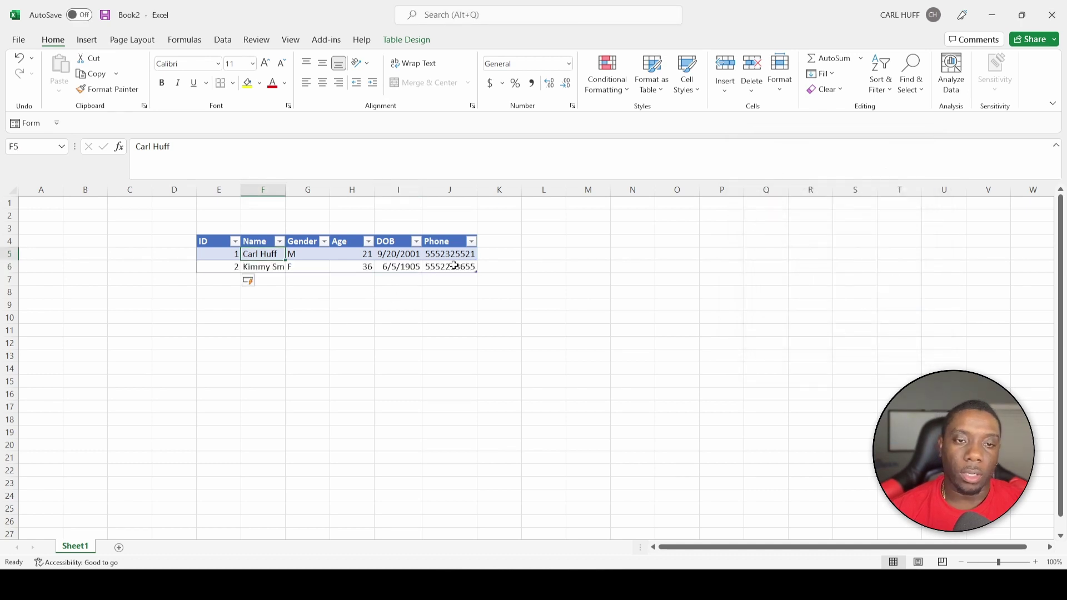
click(318, 270)
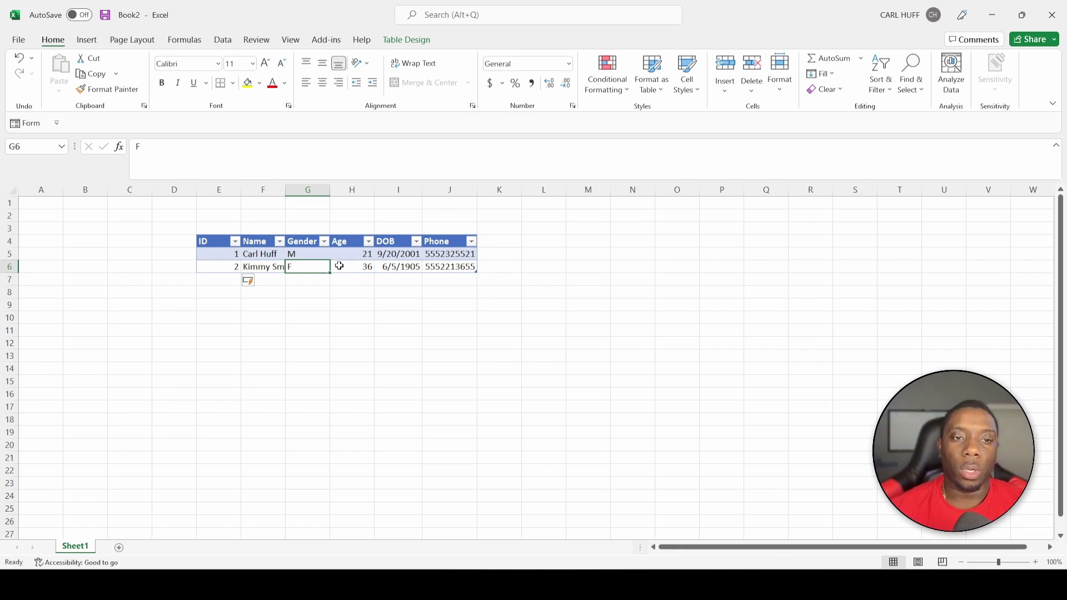
click(337, 265)
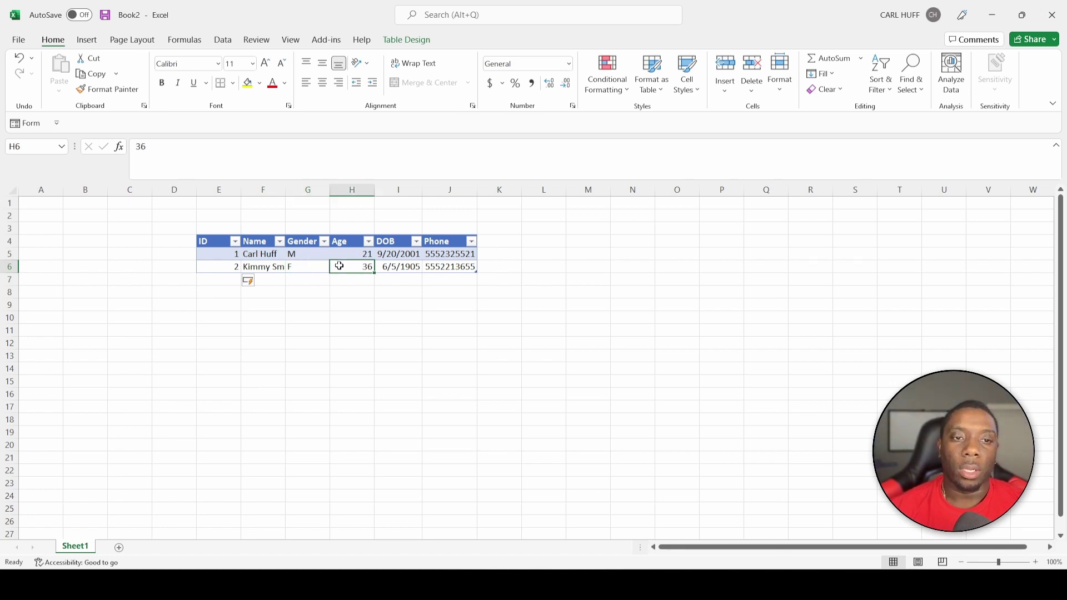
Reopen the form, add record 3 to the table, and start record 4 with ID 4
click(22, 123)
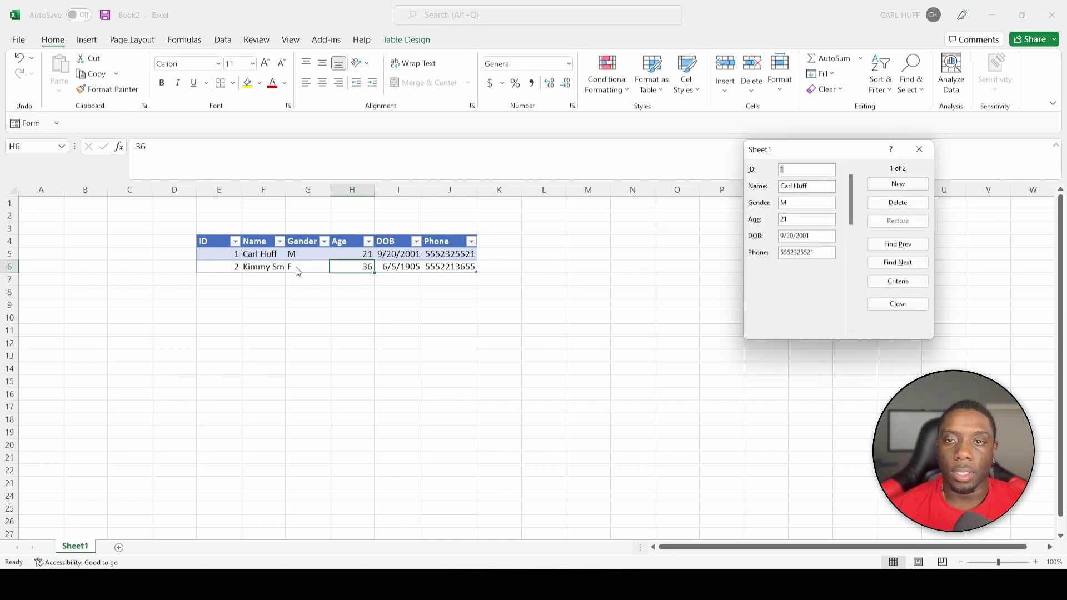
click(896, 184)
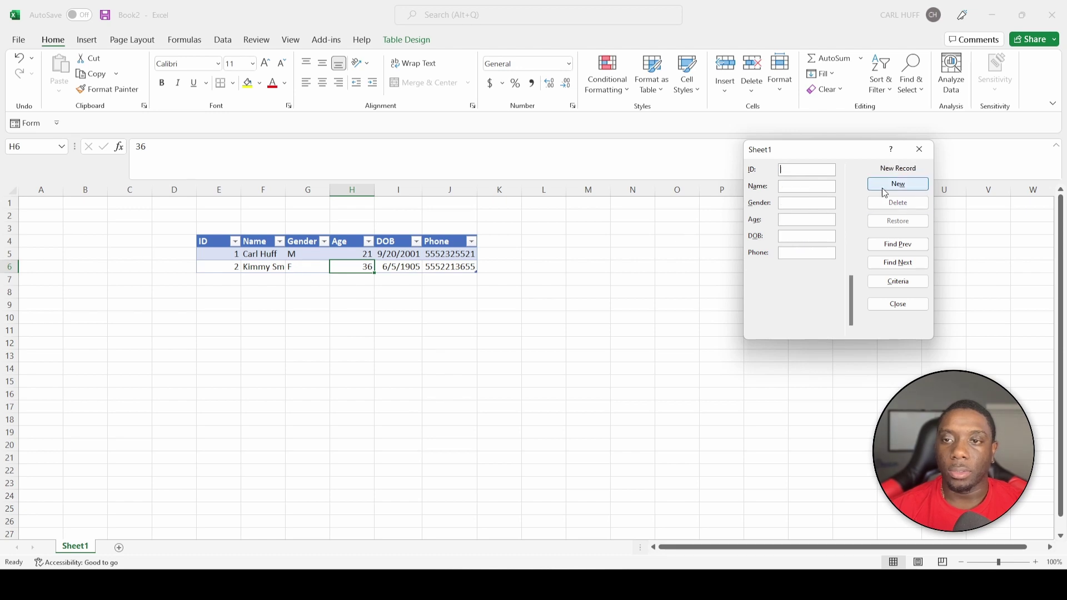
text(3)
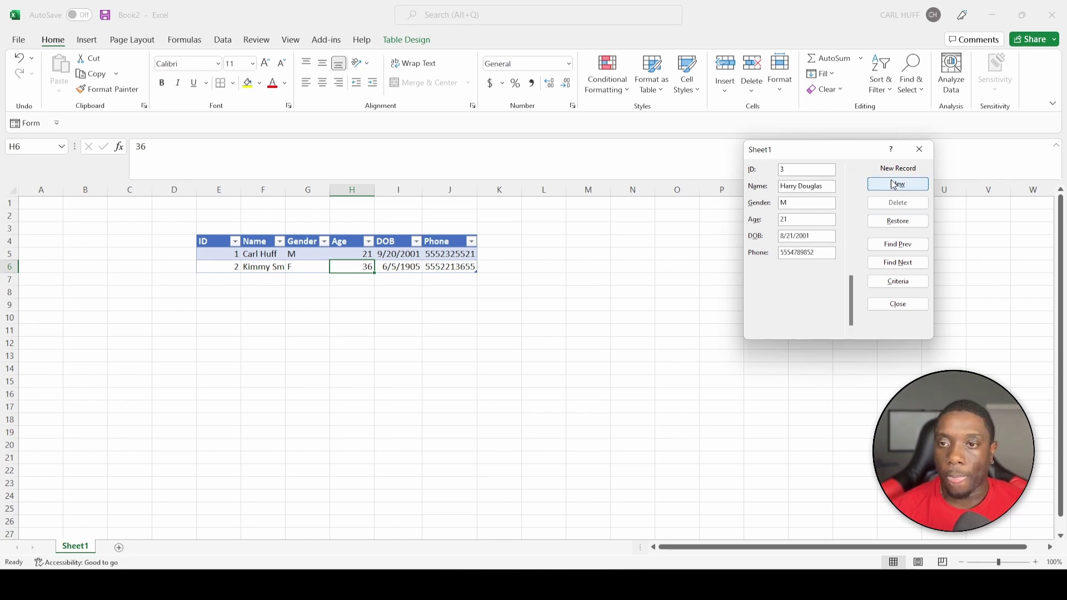
click(894, 184)
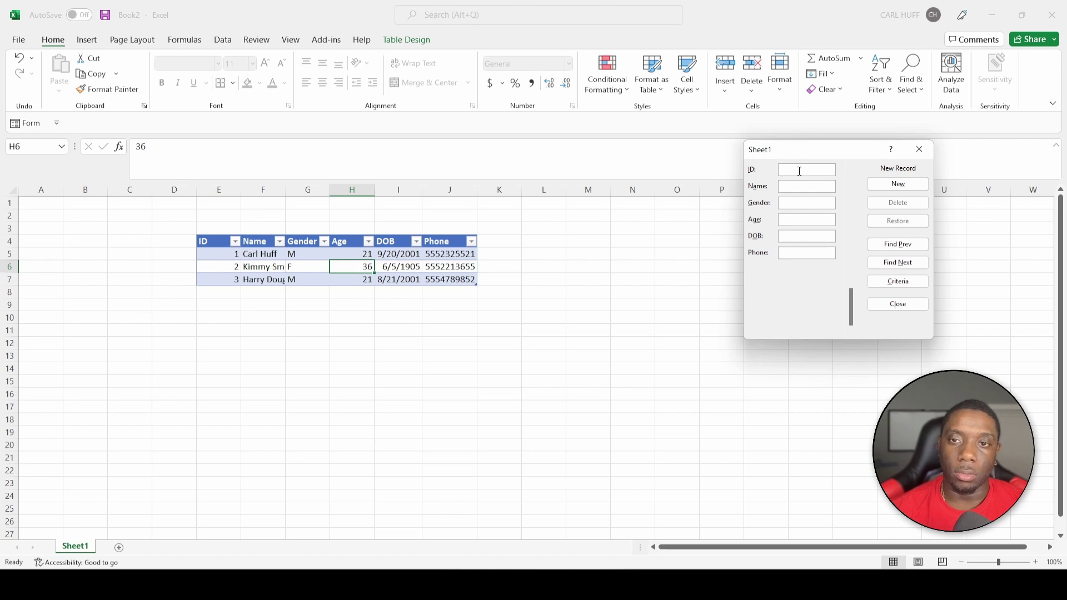
text(4)
click(810, 188)
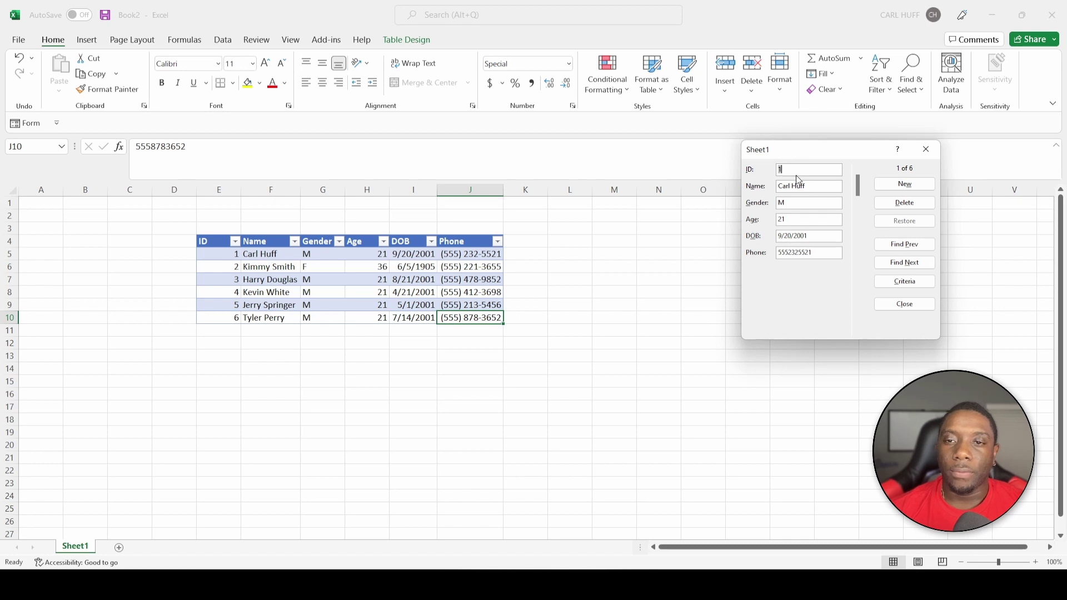
Step through records 1 to 6 in the form with Find Next and Find Prev, stopping on record 4
click(910, 250)
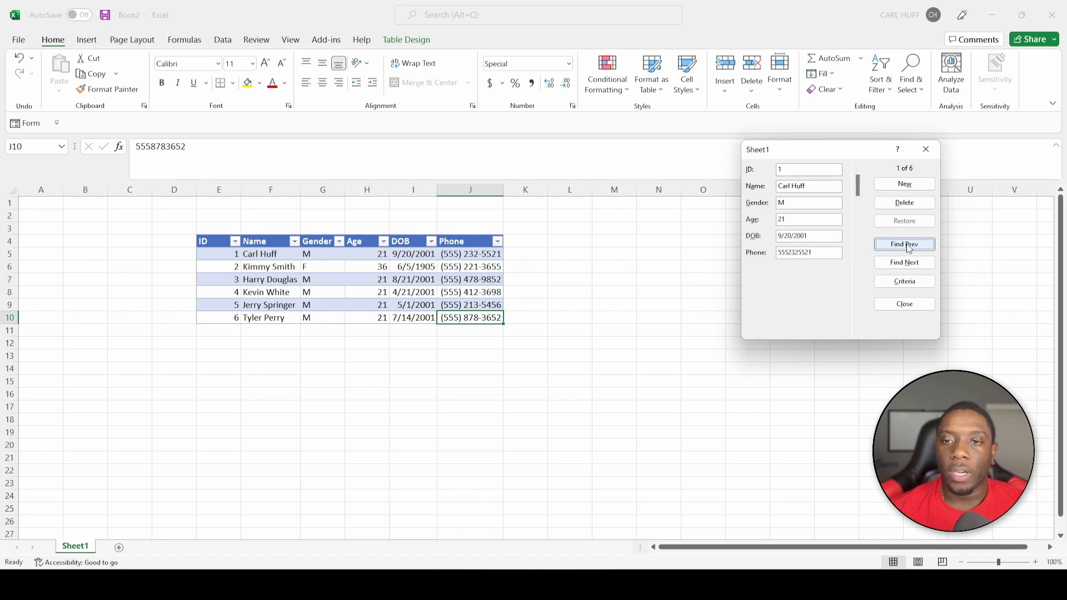
click(908, 268)
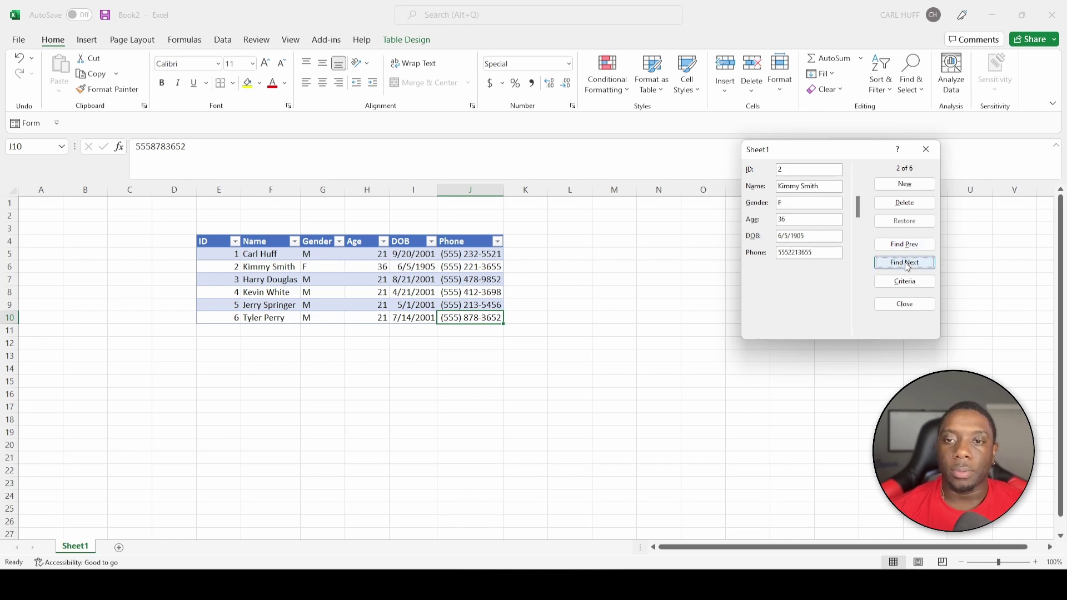
click(908, 267)
click(908, 267)
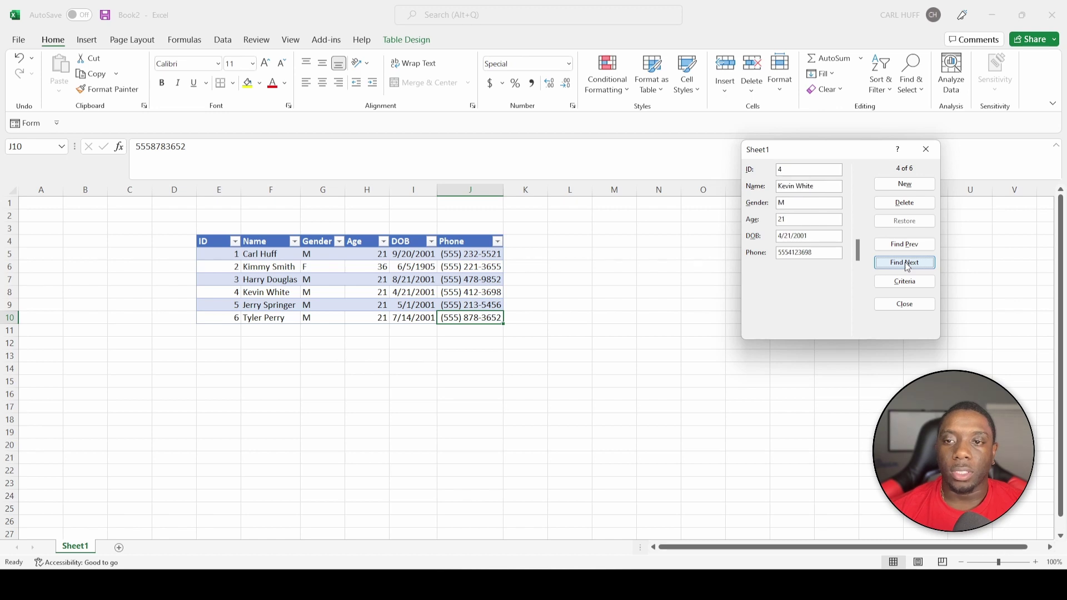
click(908, 268)
click(908, 267)
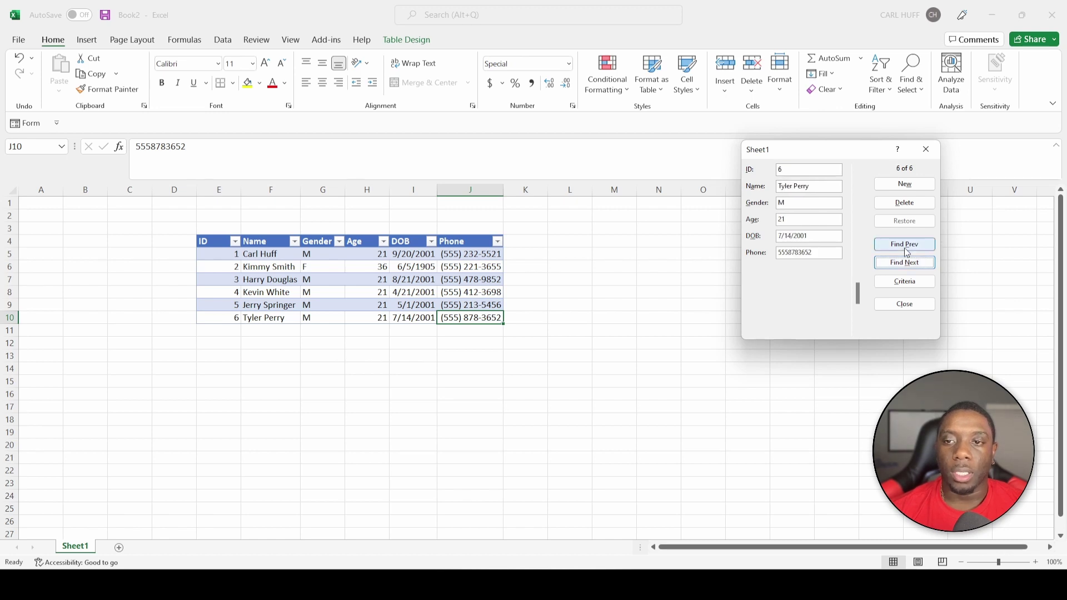
click(908, 247)
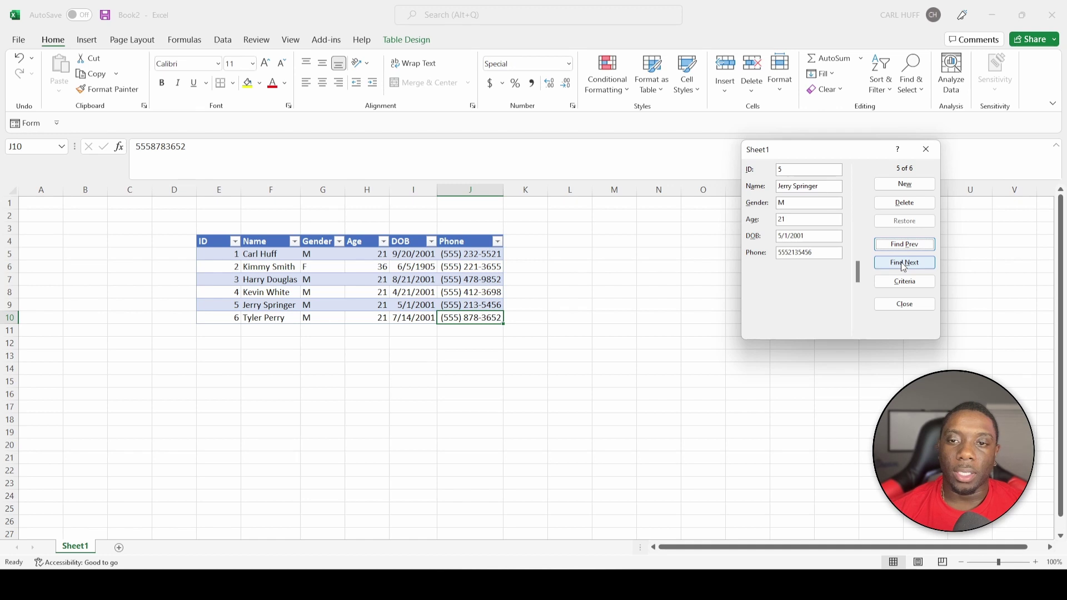
click(905, 265)
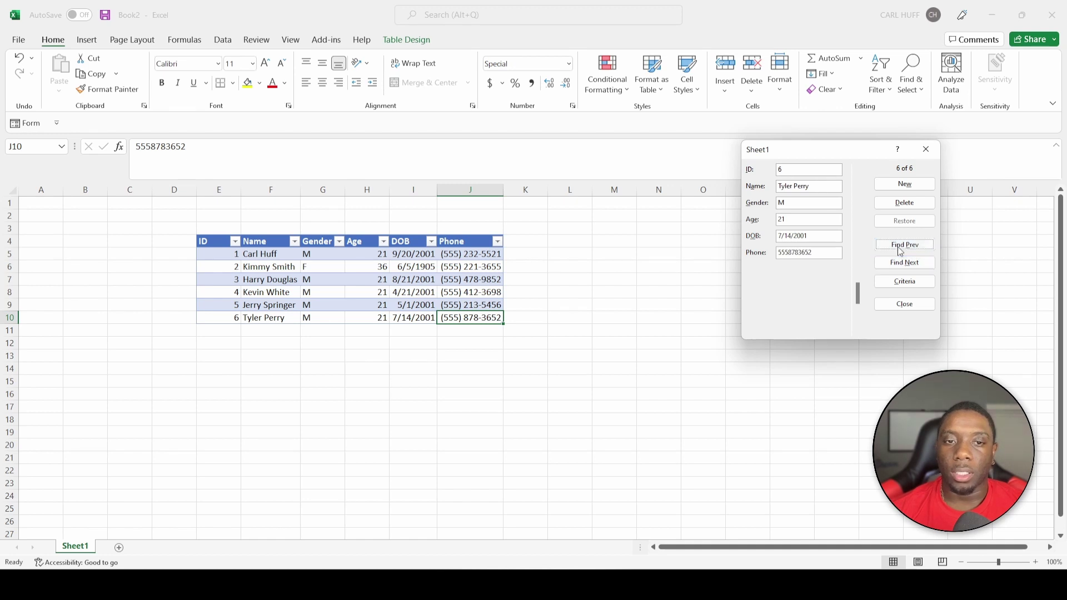
click(902, 248)
click(902, 249)
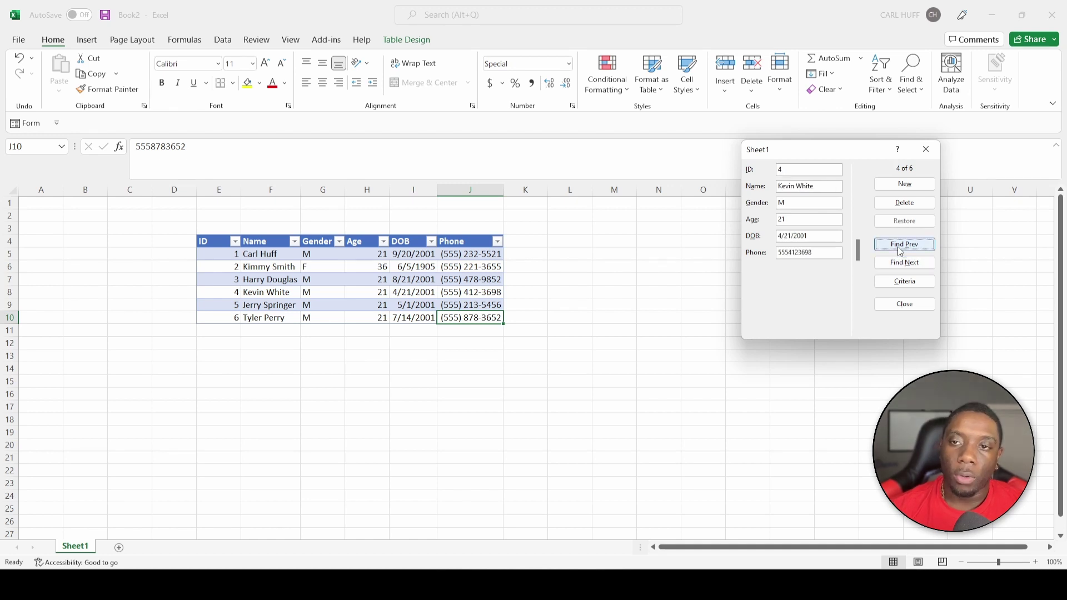